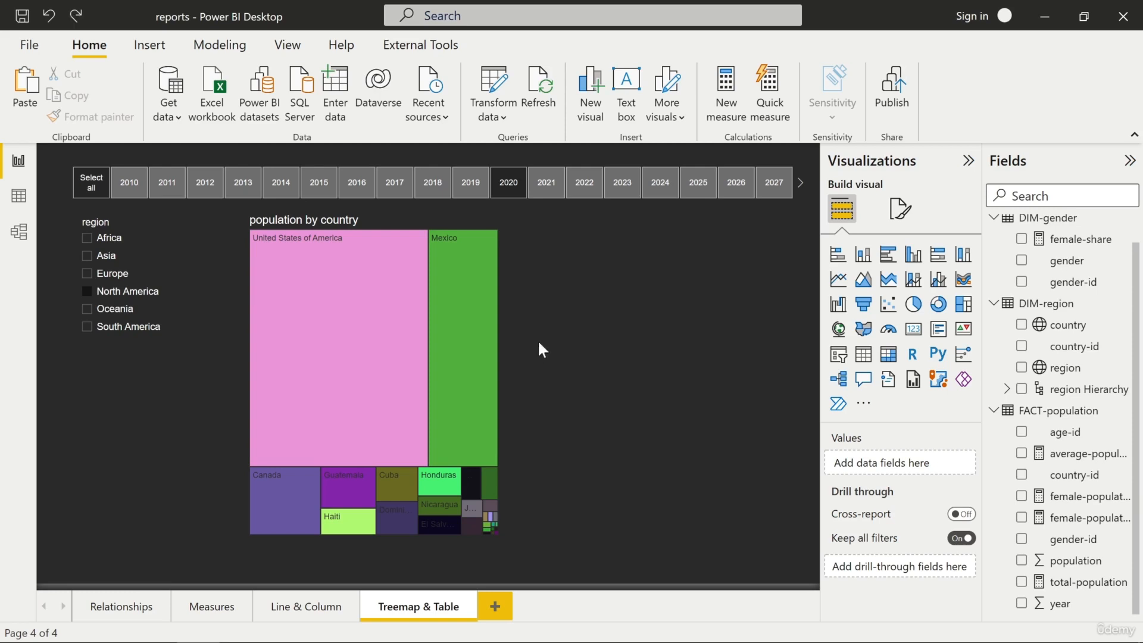
- Add an age-category slicer beside the treemap, shortened and widened to align with the end of the year slicer
{"action": "left_click", "coordinate": [838, 354]}
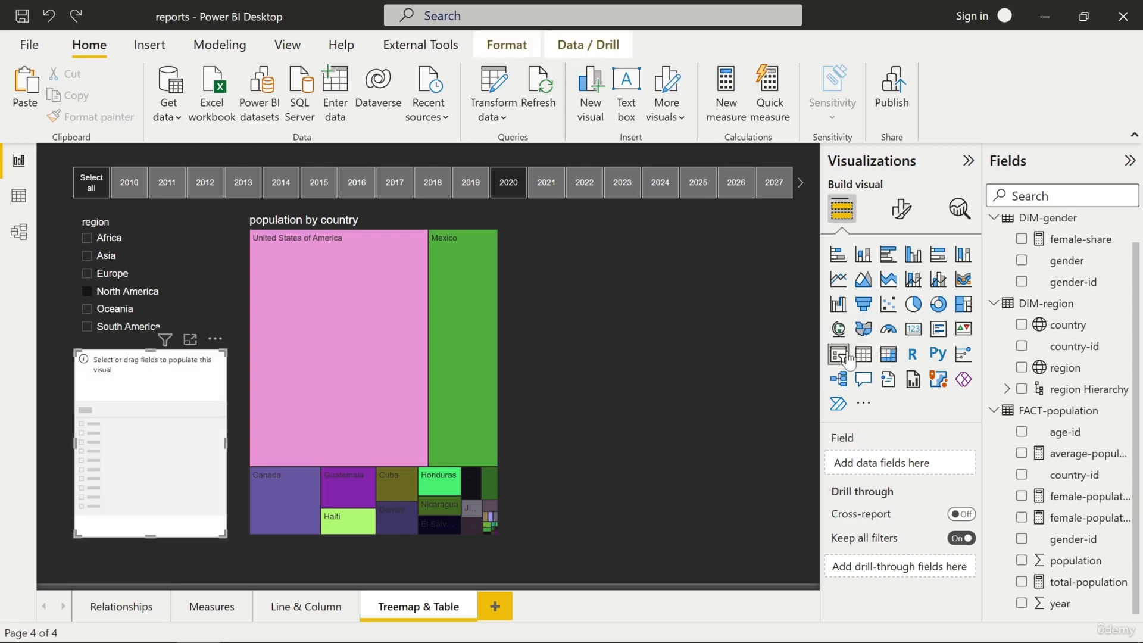
{"action": "left_click_drag", "start_coordinate": [123, 368], "coordinate": [560, 236]}
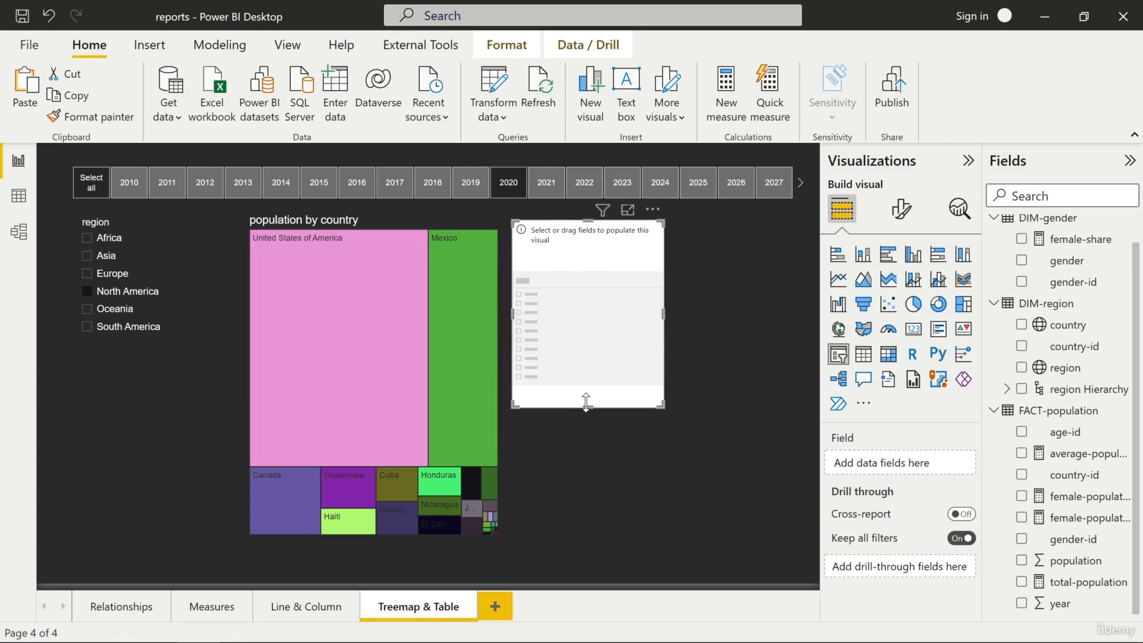
{"action": "left_click_drag", "start_coordinate": [587, 405], "coordinate": [588, 342]}
{"action": "left_click_drag", "start_coordinate": [661, 283], "coordinate": [796, 279]}
{"action": "left_click", "coordinate": [1000, 229]}
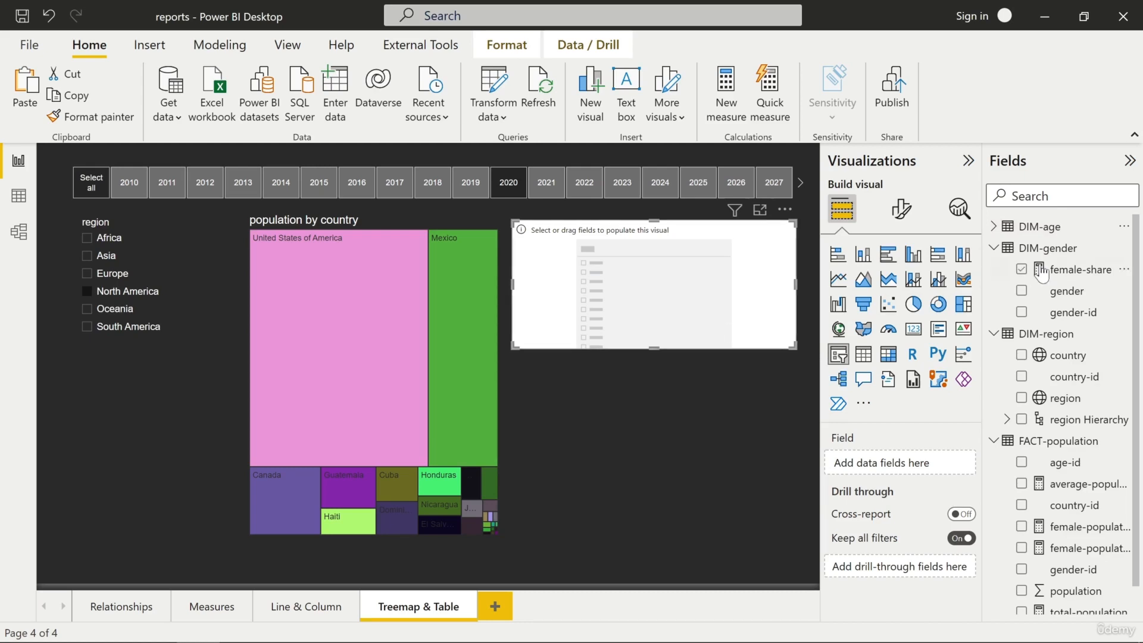
{"action": "left_click", "coordinate": [993, 226]}
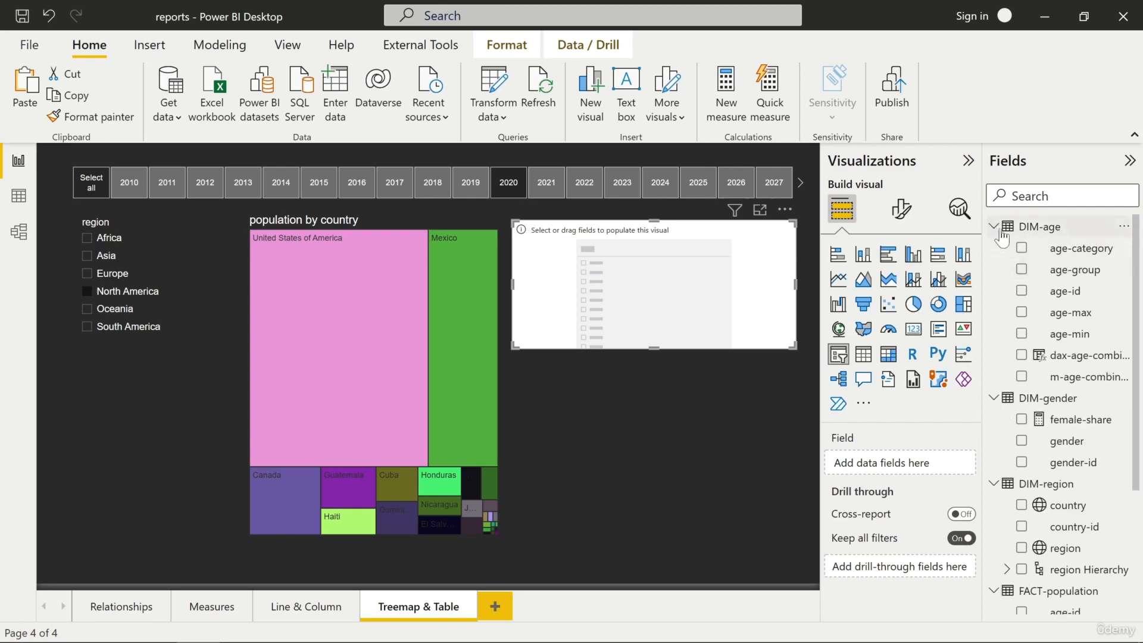
{"action": "left_click_drag", "start_coordinate": [1048, 255], "coordinate": [899, 466]}
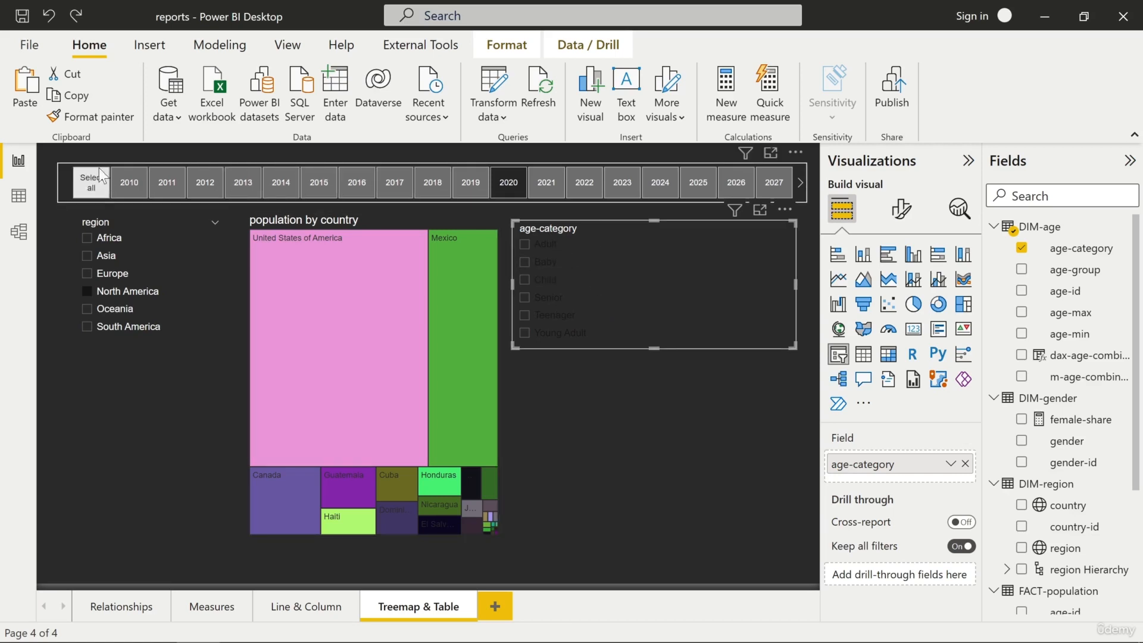
- Copy the year slicer's formatting onto the age-category slicer with Format painter
{"action": "left_click", "coordinate": [62, 163]}
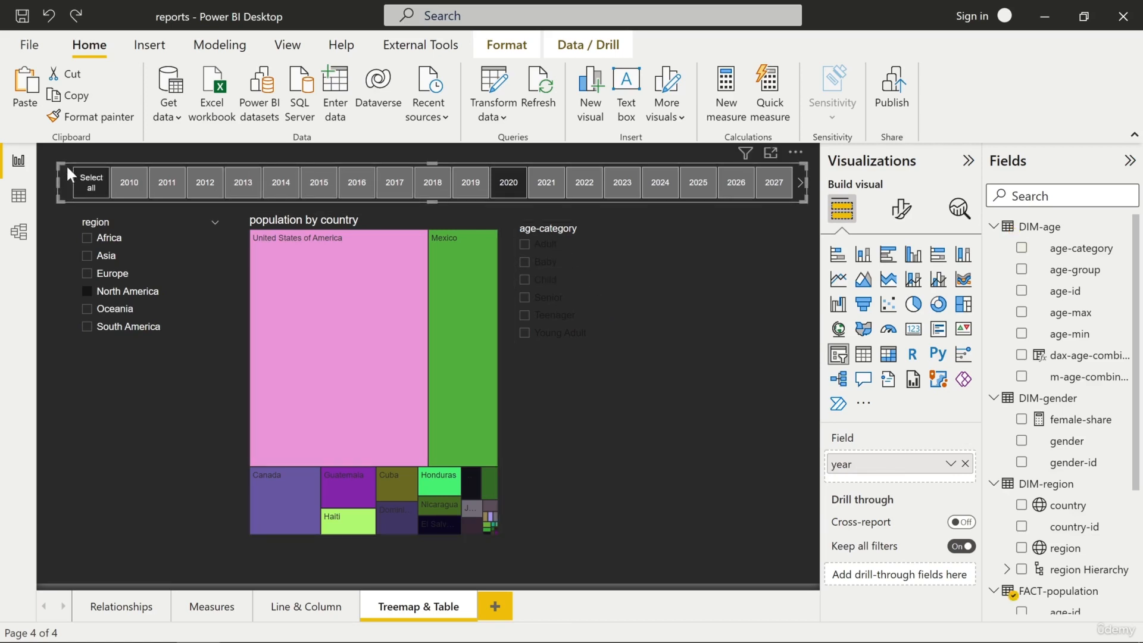
{"action": "left_click", "coordinate": [106, 114]}
{"action": "left_click", "coordinate": [615, 276]}
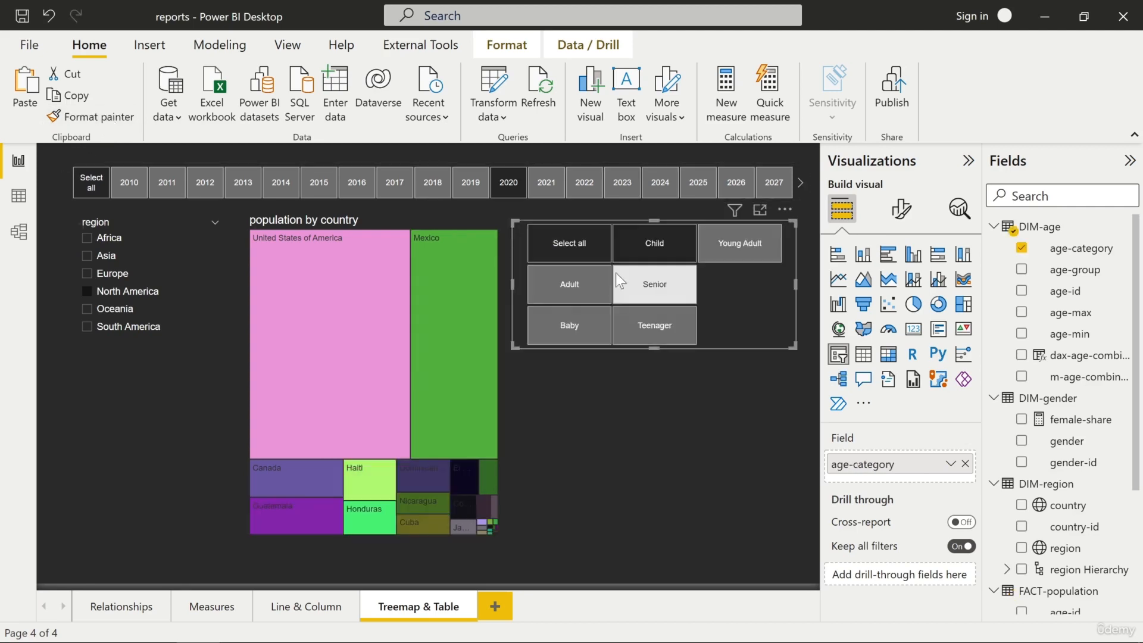
- Reduce the age-category slicer's height to fit two rows of tiles and select all age categories
{"action": "left_click_drag", "start_coordinate": [654, 349], "coordinate": [660, 309]}
{"action": "left_click", "coordinate": [678, 363]}
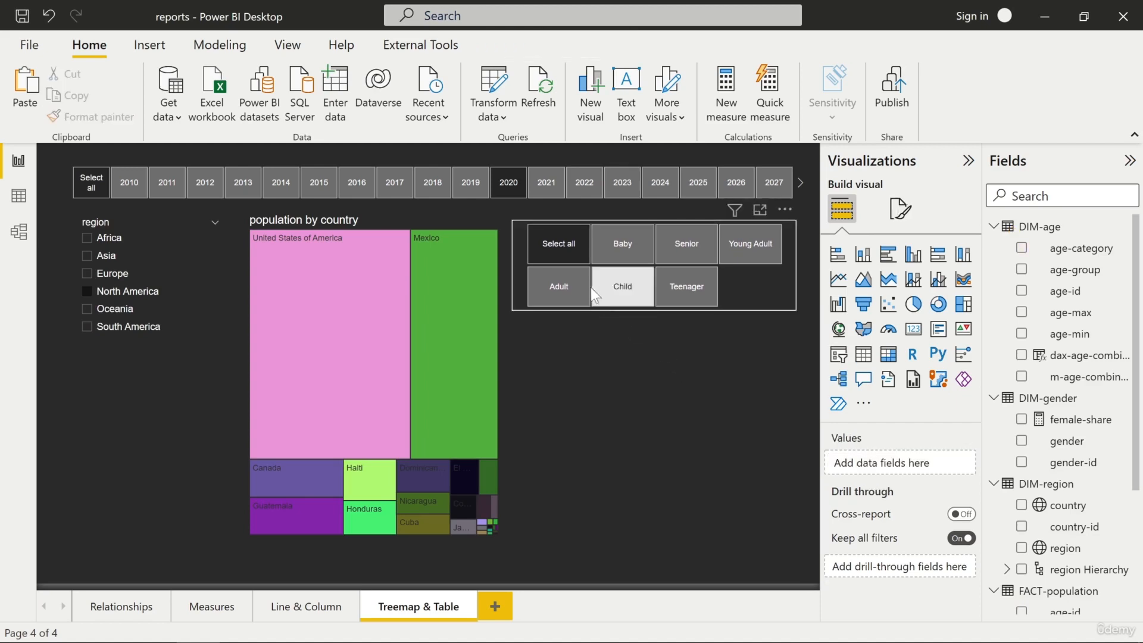
{"action": "left_click", "coordinate": [569, 250]}
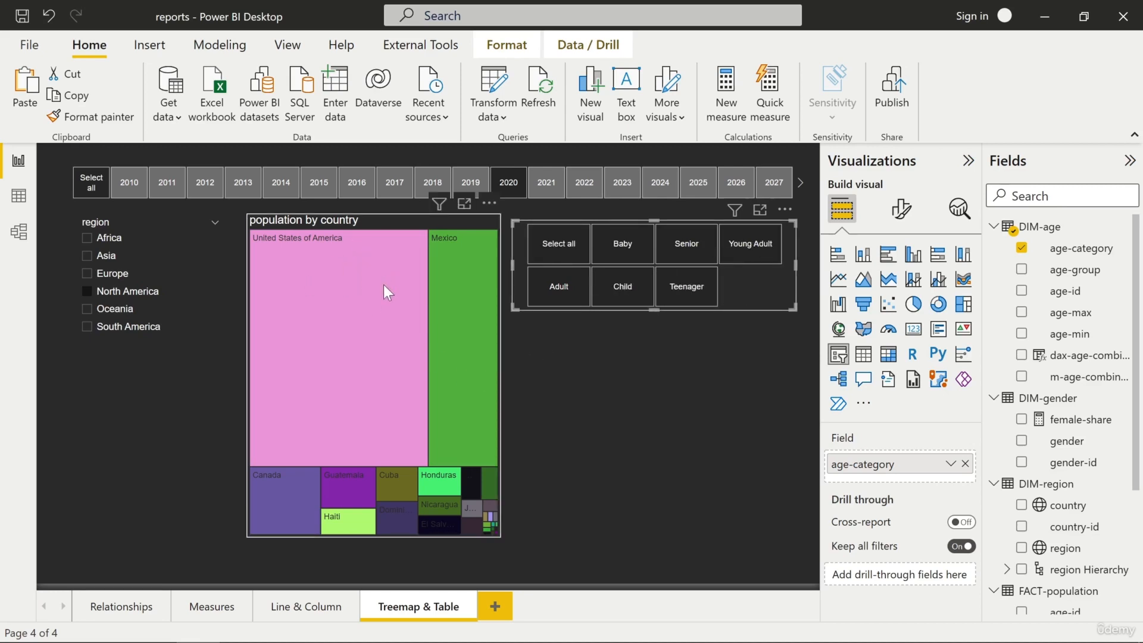
{"action": "left_click", "coordinate": [581, 353]}
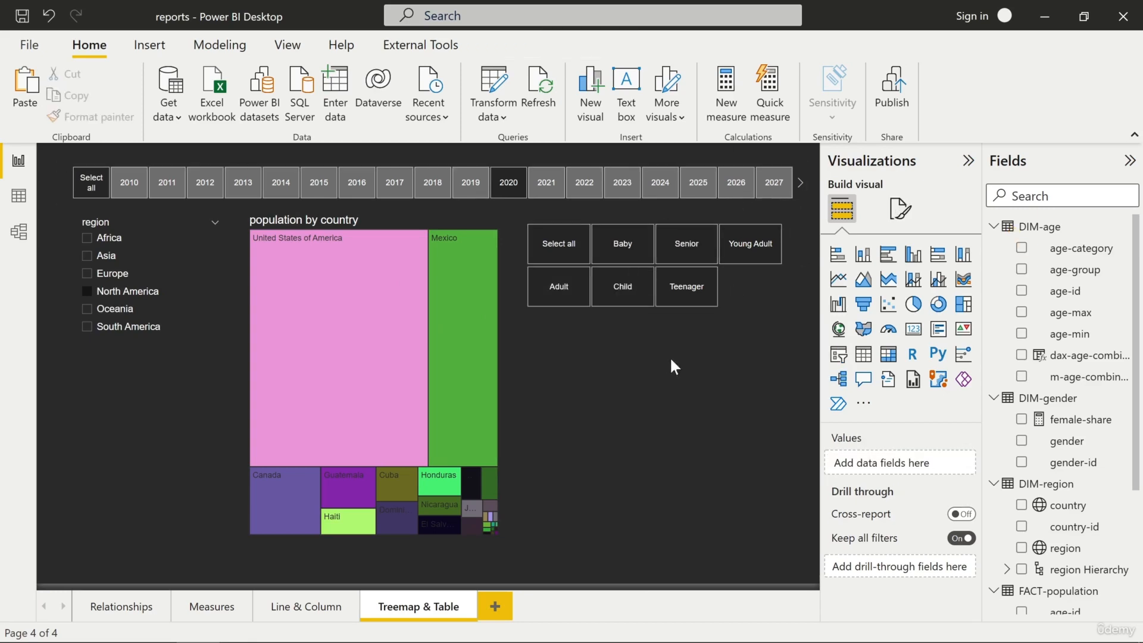
- Insert a table listing region below the age-category slicer, widened to match it, and clear the North America filter
{"action": "left_click", "coordinate": [865, 355]}
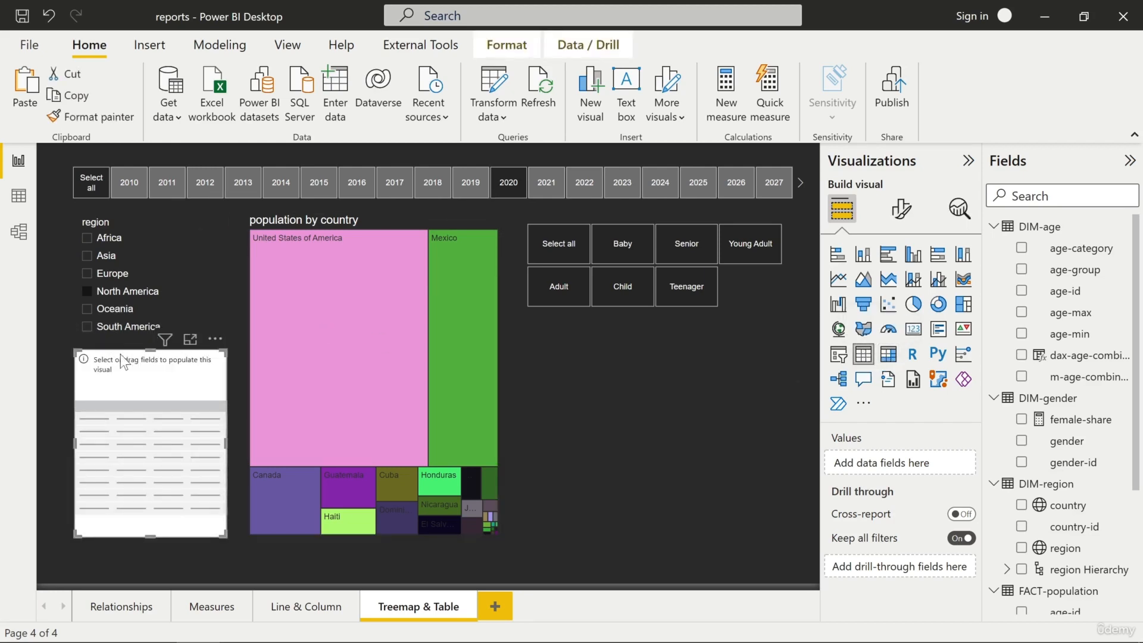
{"action": "left_click_drag", "start_coordinate": [124, 362], "coordinate": [577, 341]}
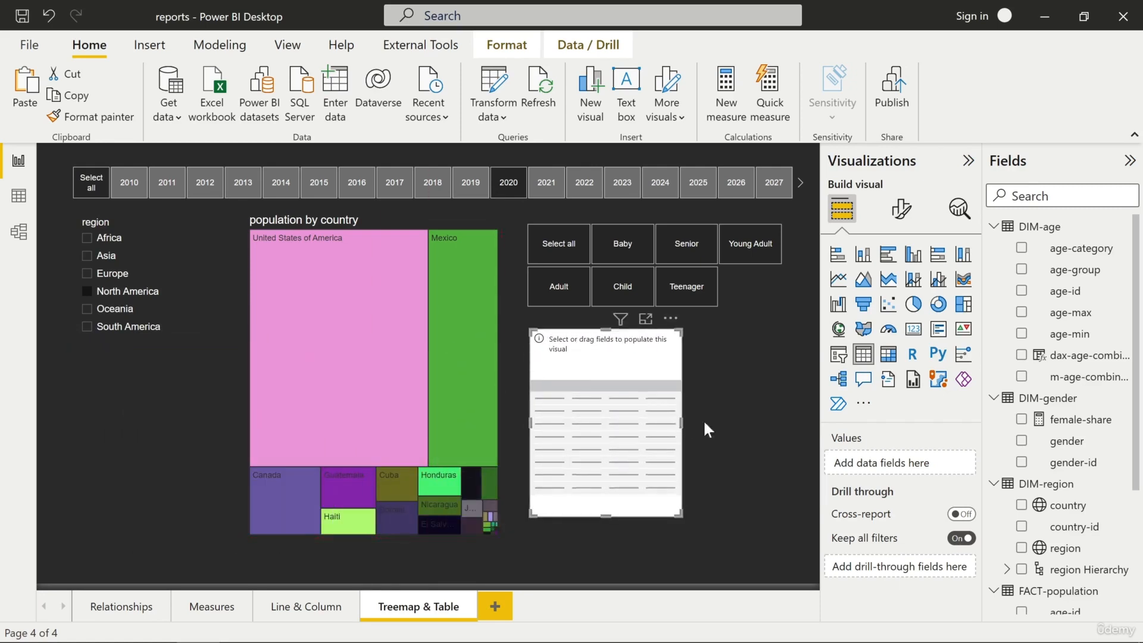
{"action": "left_click_drag", "start_coordinate": [681, 423], "coordinate": [780, 418]}
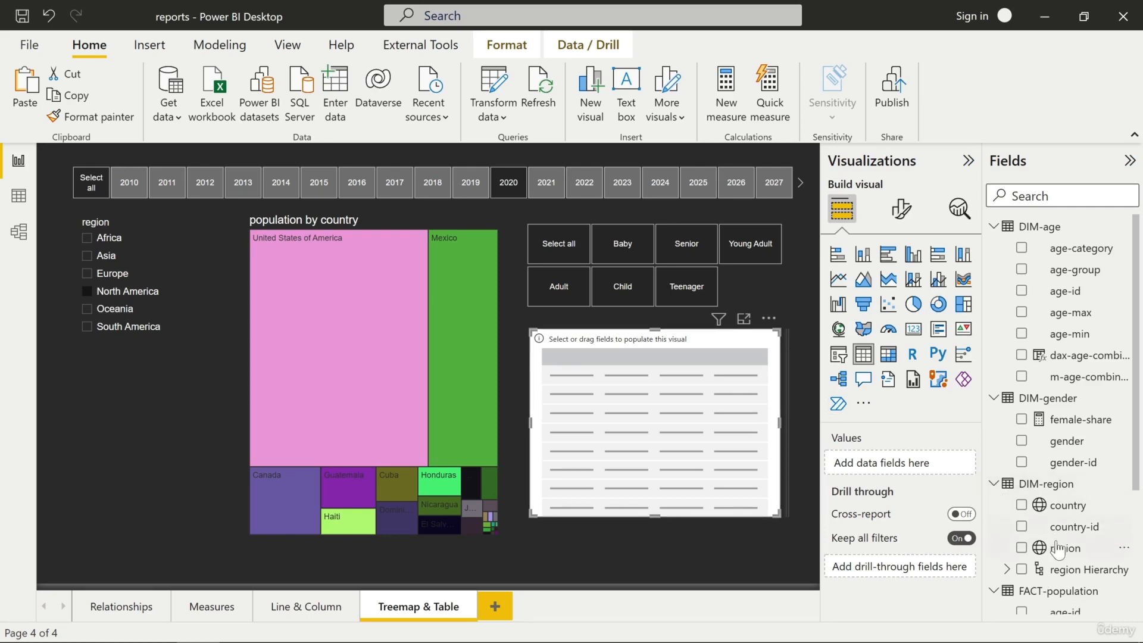
{"action": "left_click_drag", "start_coordinate": [1059, 552], "coordinate": [889, 468]}
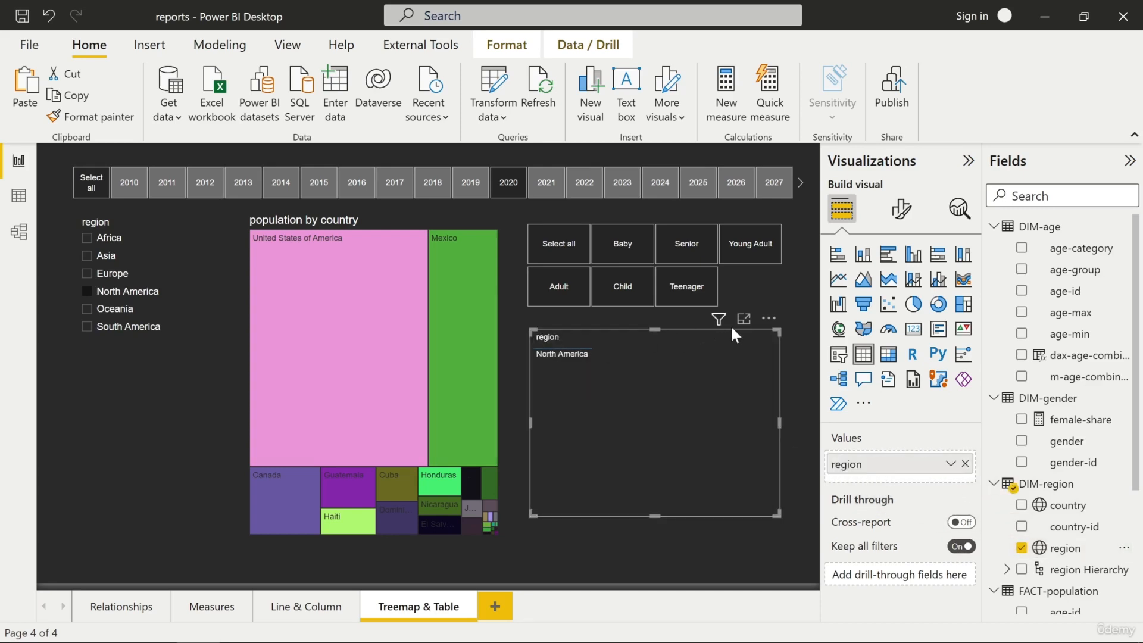
{"action": "left_click", "coordinate": [87, 291]}
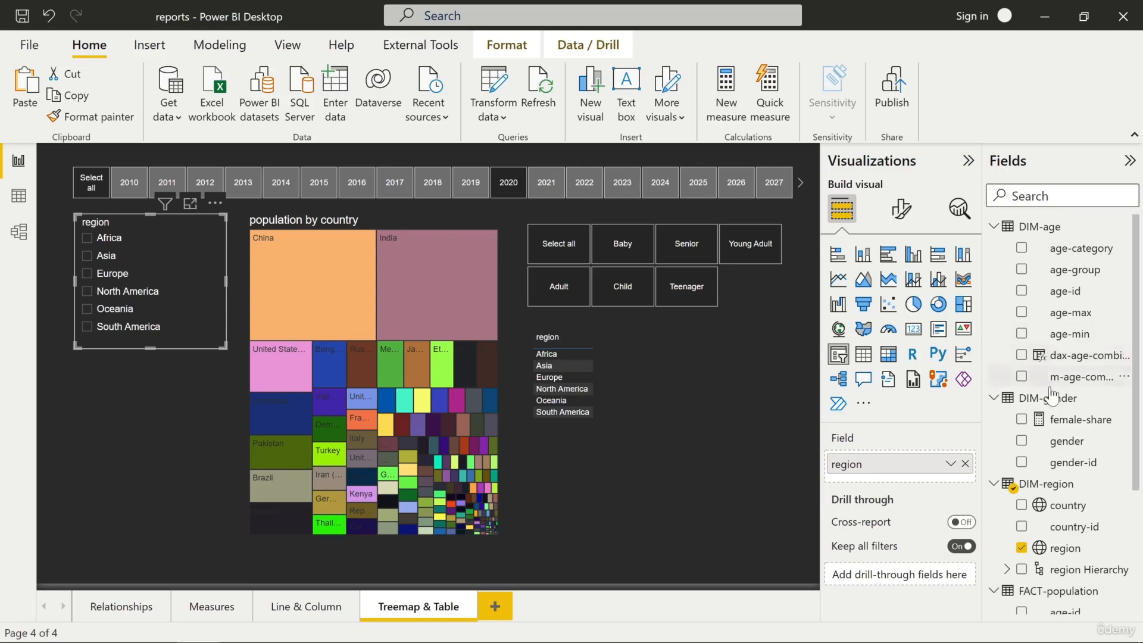
{"action": "left_click", "coordinate": [507, 45]}
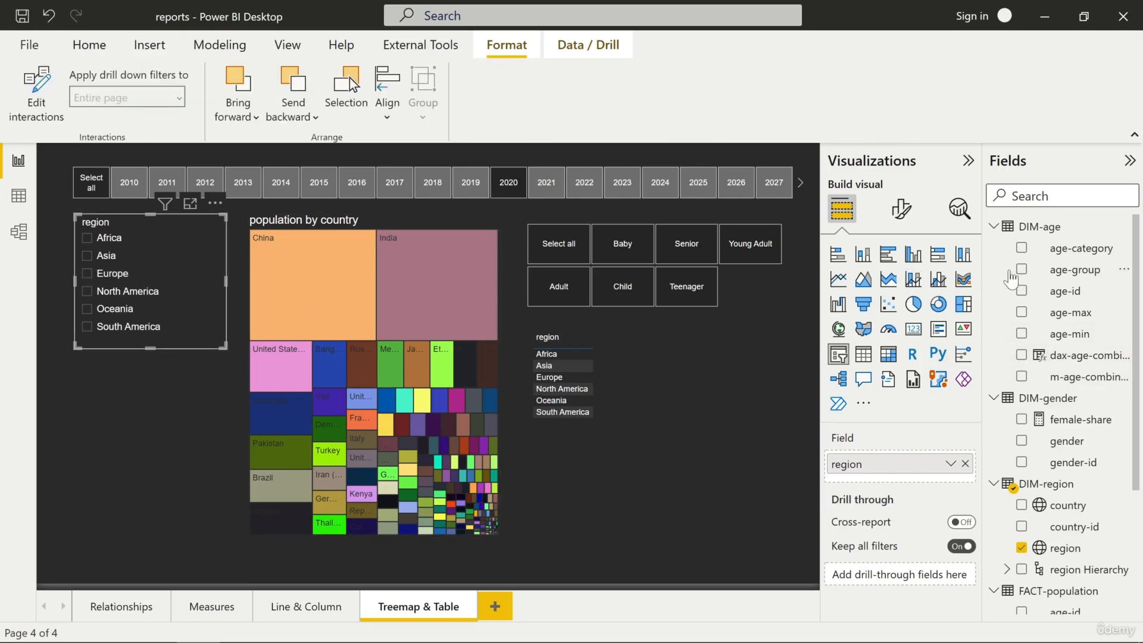
{"action": "left_click_drag", "start_coordinate": [1056, 253], "coordinate": [899, 474]}
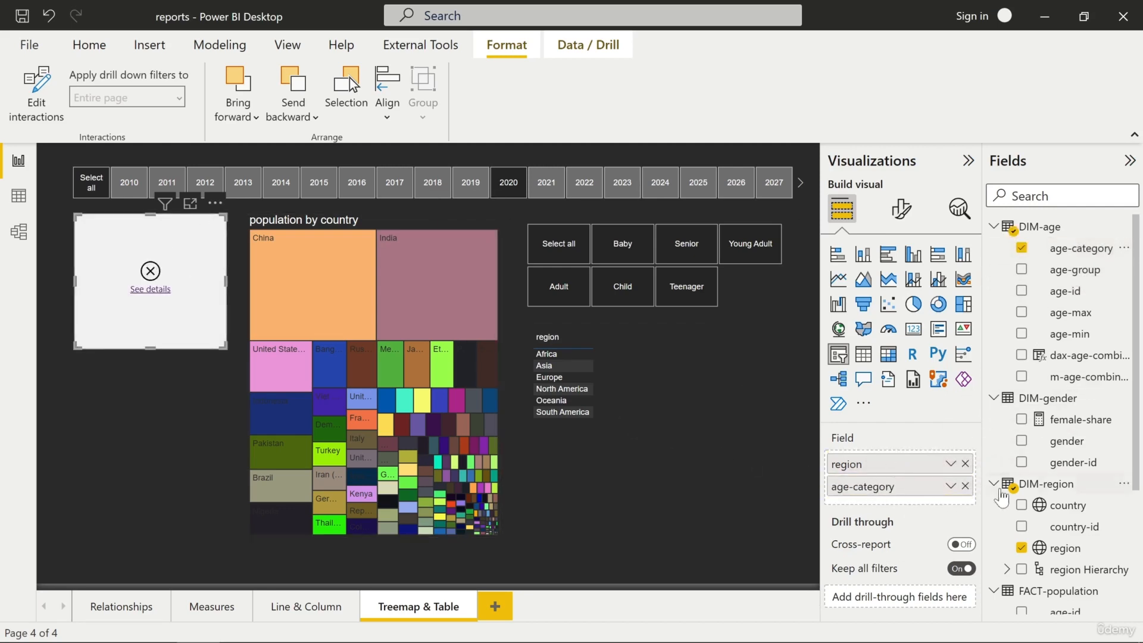
{"action": "left_click", "coordinate": [965, 485]}
- Add the age-category and population fields to the region table
{"action": "left_click", "coordinate": [619, 369]}
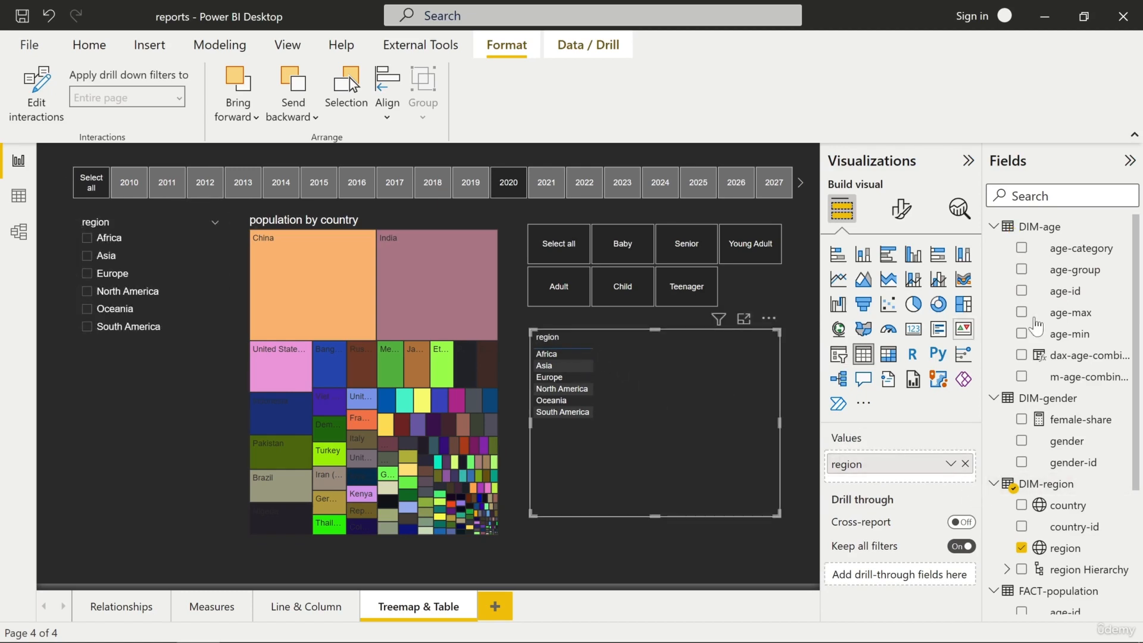
{"action": "left_click_drag", "start_coordinate": [1066, 248], "coordinate": [874, 477]}
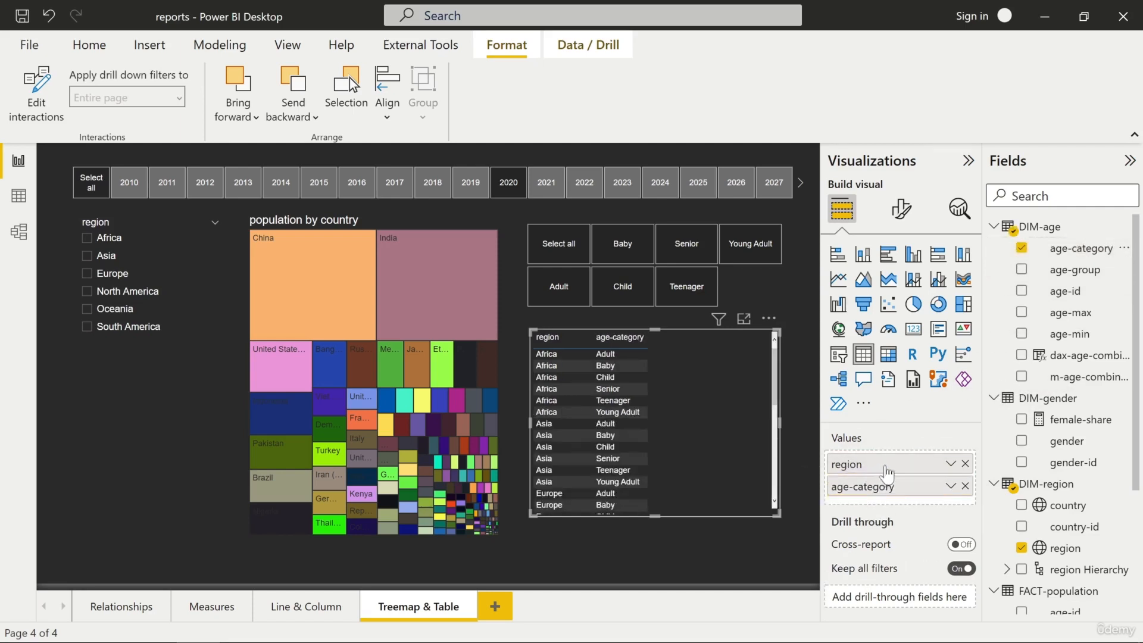
{"action": "scroll", "coordinate": [1054, 443], "scroll_direction": "down", "scroll_amount": 3}
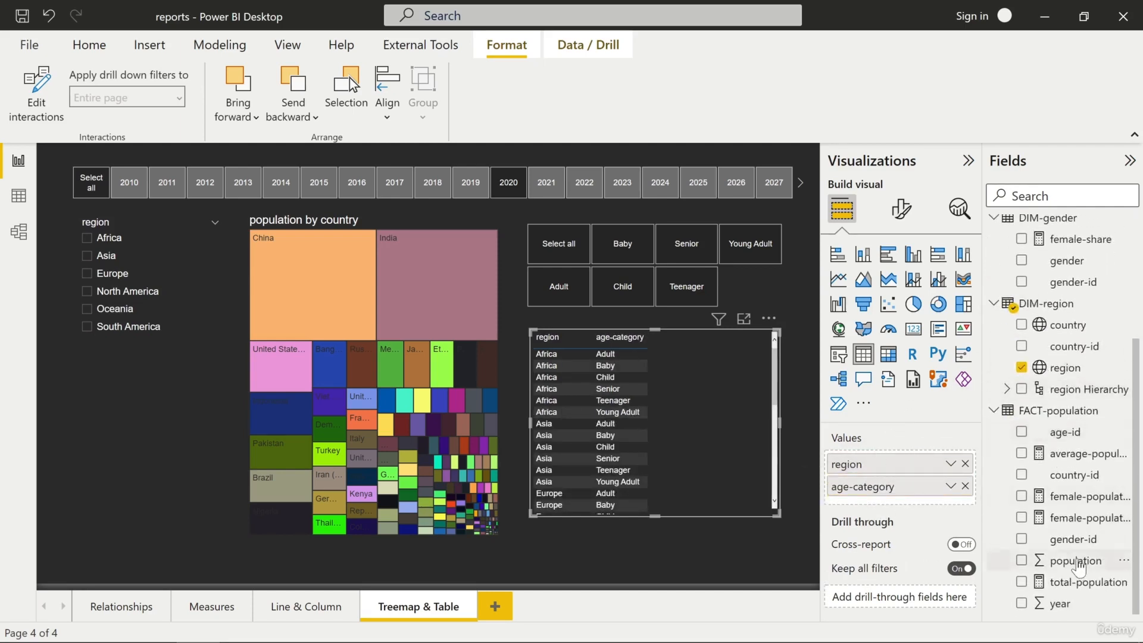
{"action": "left_click_drag", "start_coordinate": [1074, 563], "coordinate": [902, 509]}
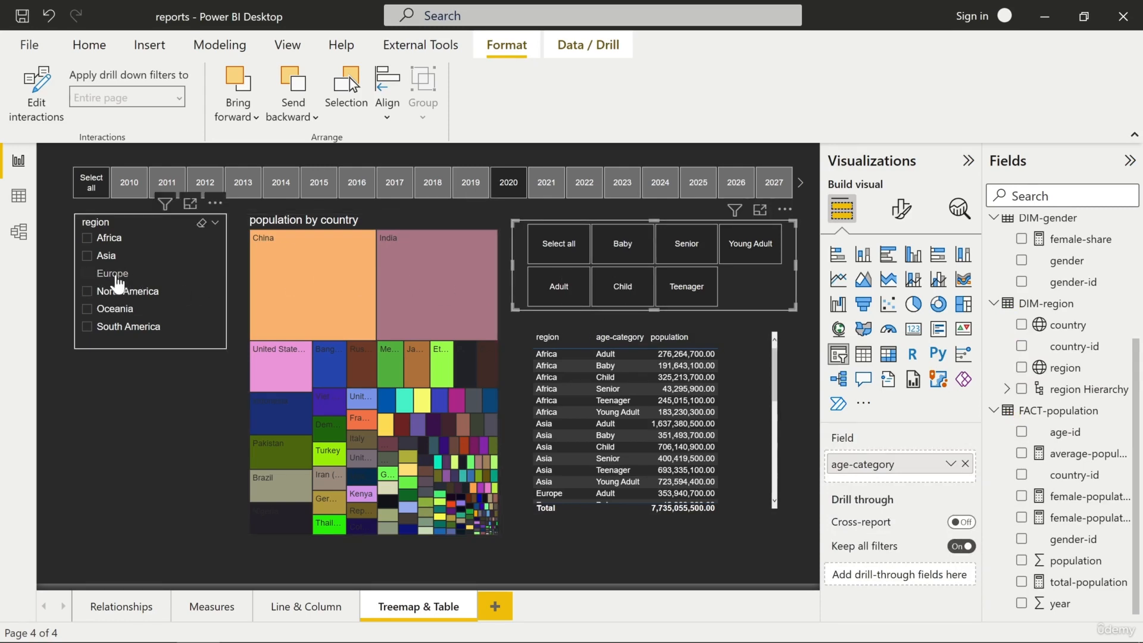
- Filter the report to Europe and the Adult age category, and compare the year 2018 with 2020
{"action": "left_click", "coordinate": [90, 276]}
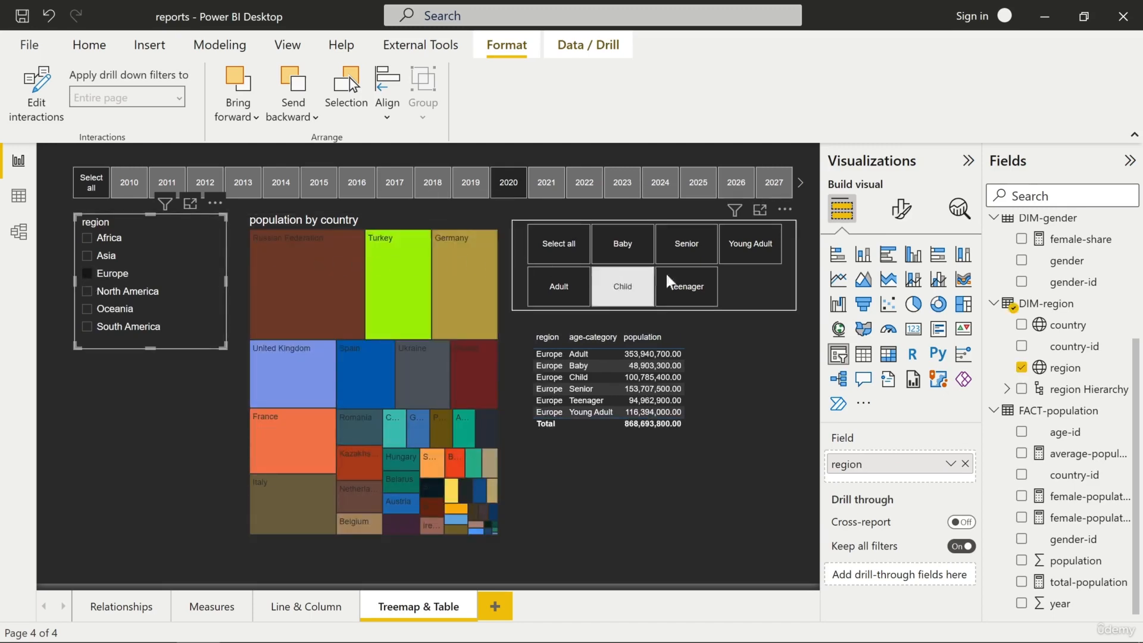
{"action": "left_click", "coordinate": [566, 289]}
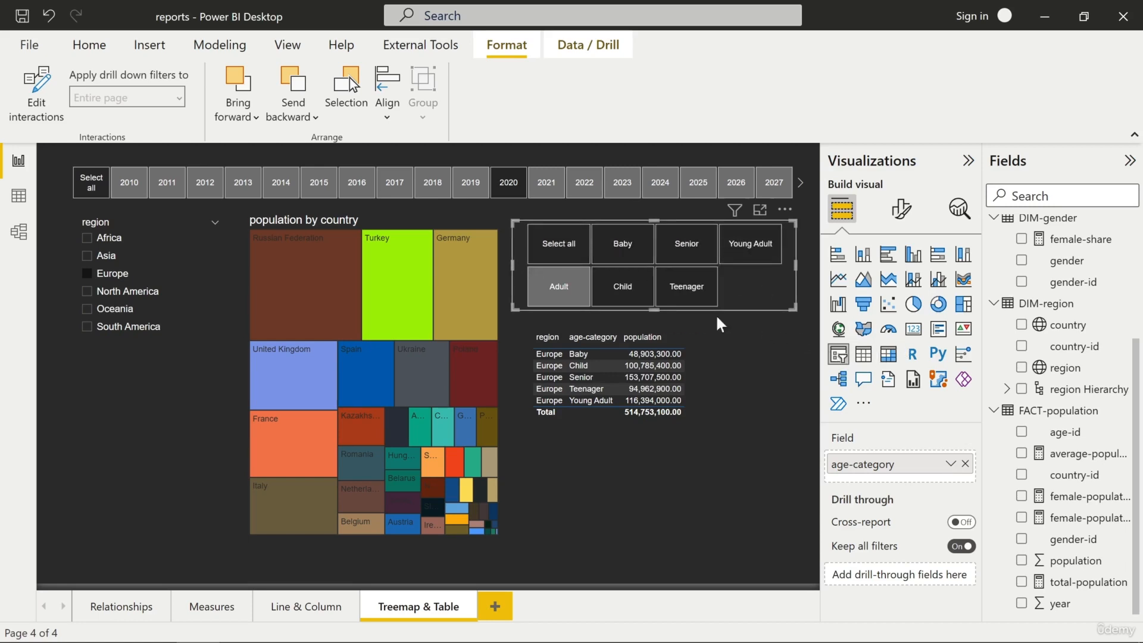
{"action": "left_click", "coordinate": [563, 258]}
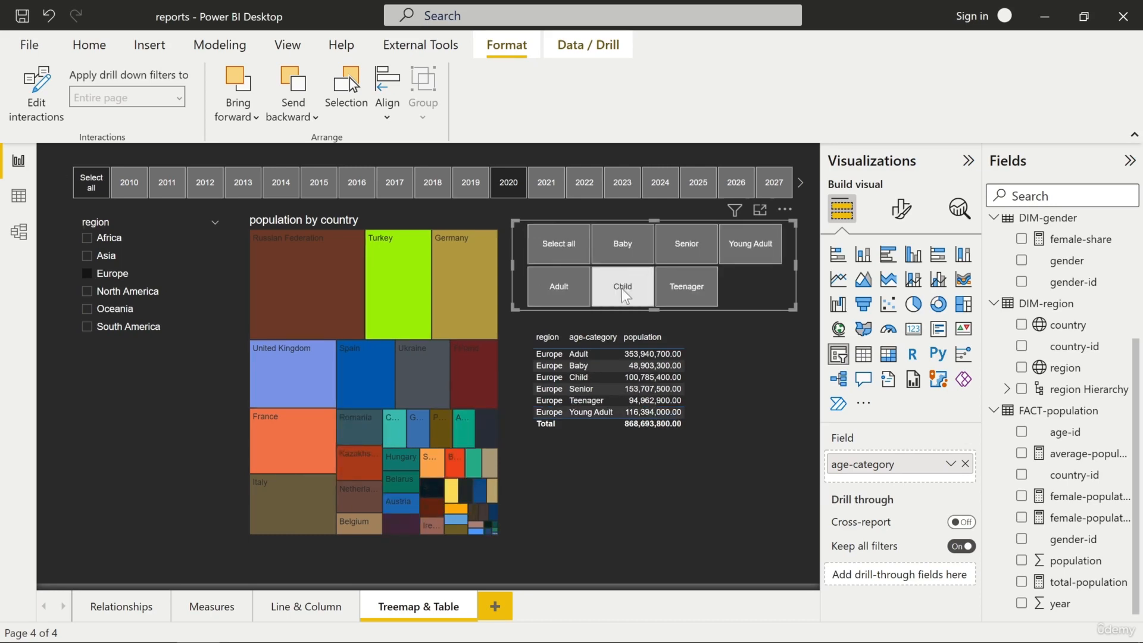
{"action": "left_click", "coordinate": [565, 291]}
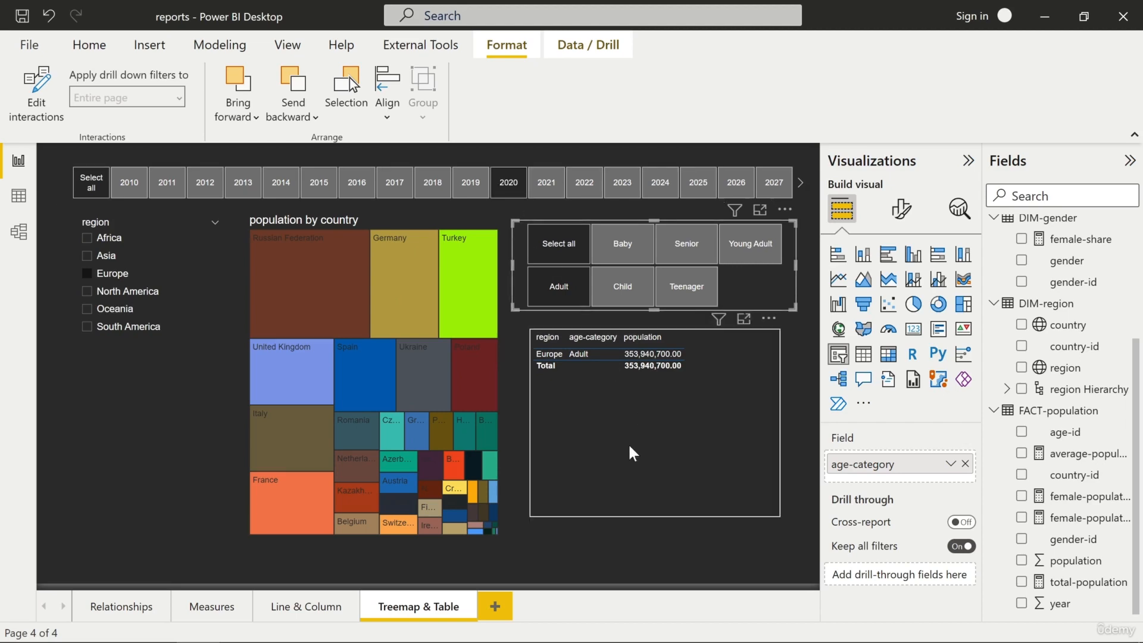
{"action": "left_click", "coordinate": [433, 186]}
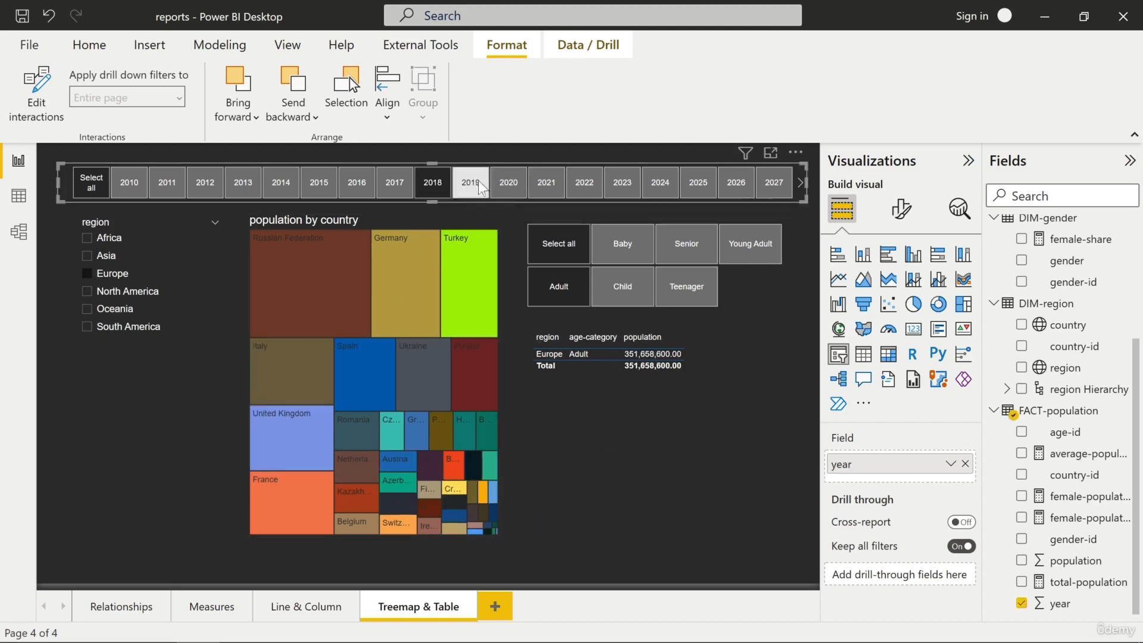
{"action": "left_click", "coordinate": [509, 184]}
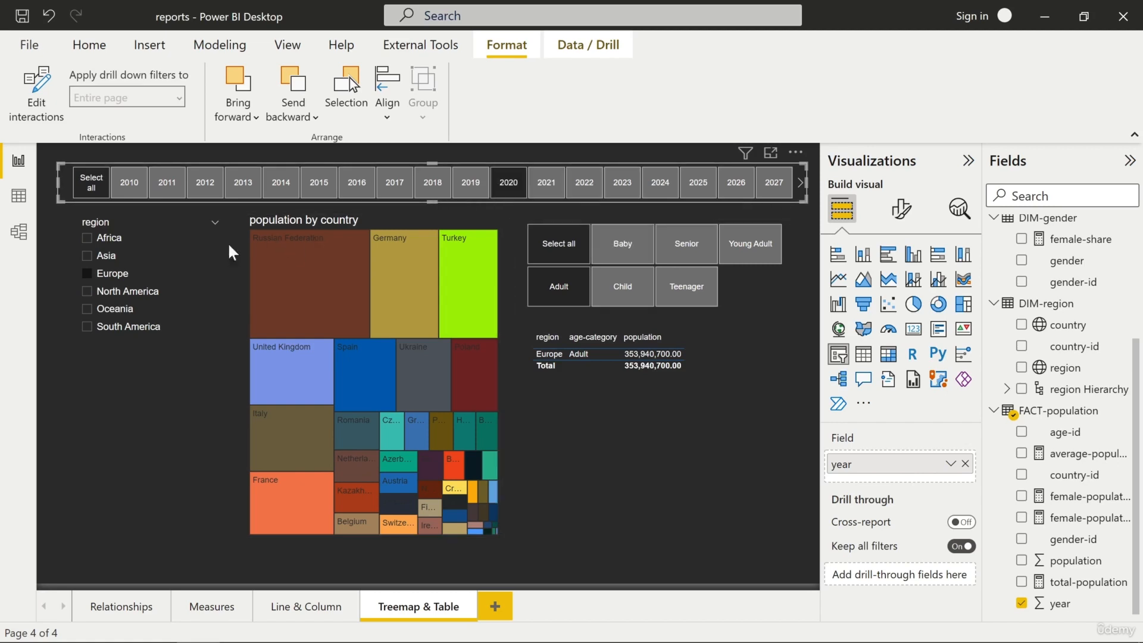
- Highlight Germany in the treemap to filter the table by that country, and select all age categories
{"action": "left_click", "coordinate": [327, 285]}
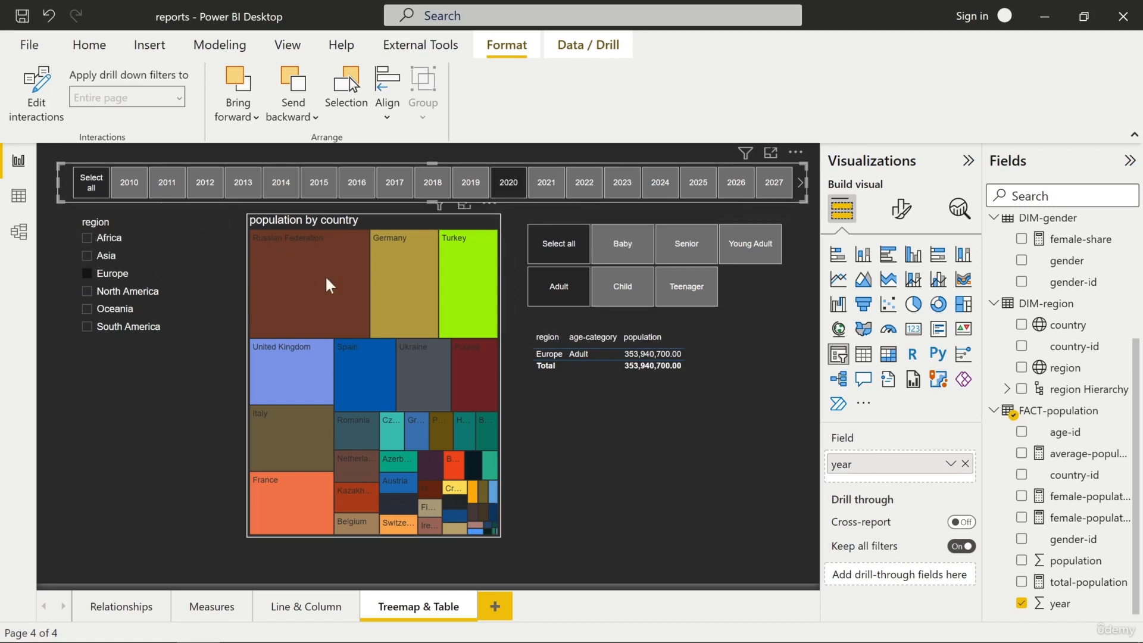
{"action": "left_click", "coordinate": [411, 286]}
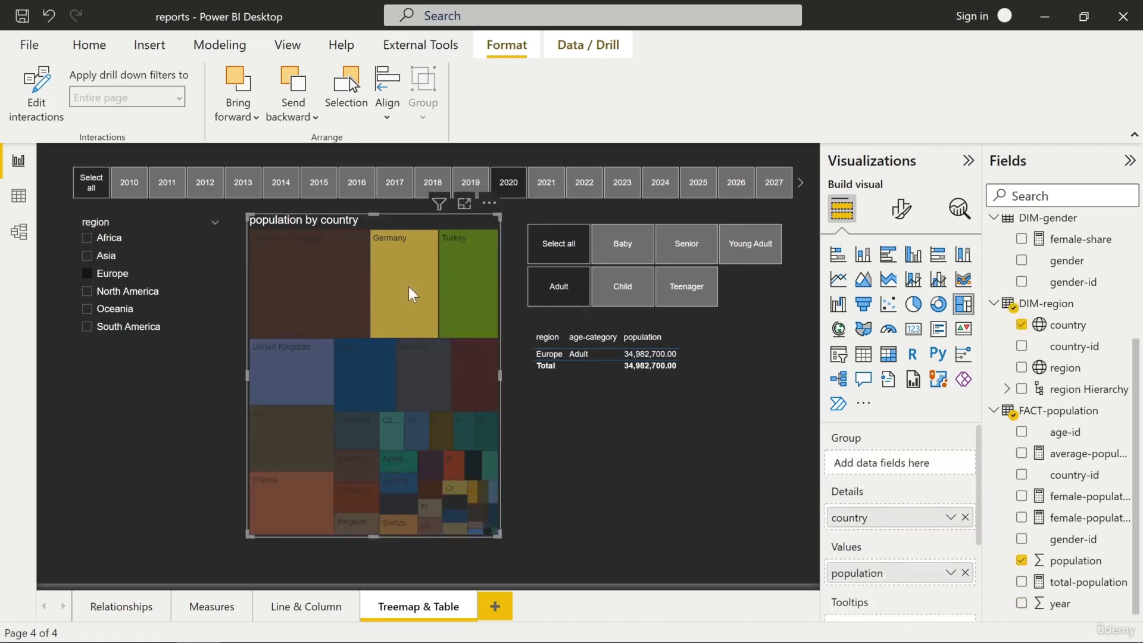
{"action": "mouse_move", "coordinate": [408, 288]}
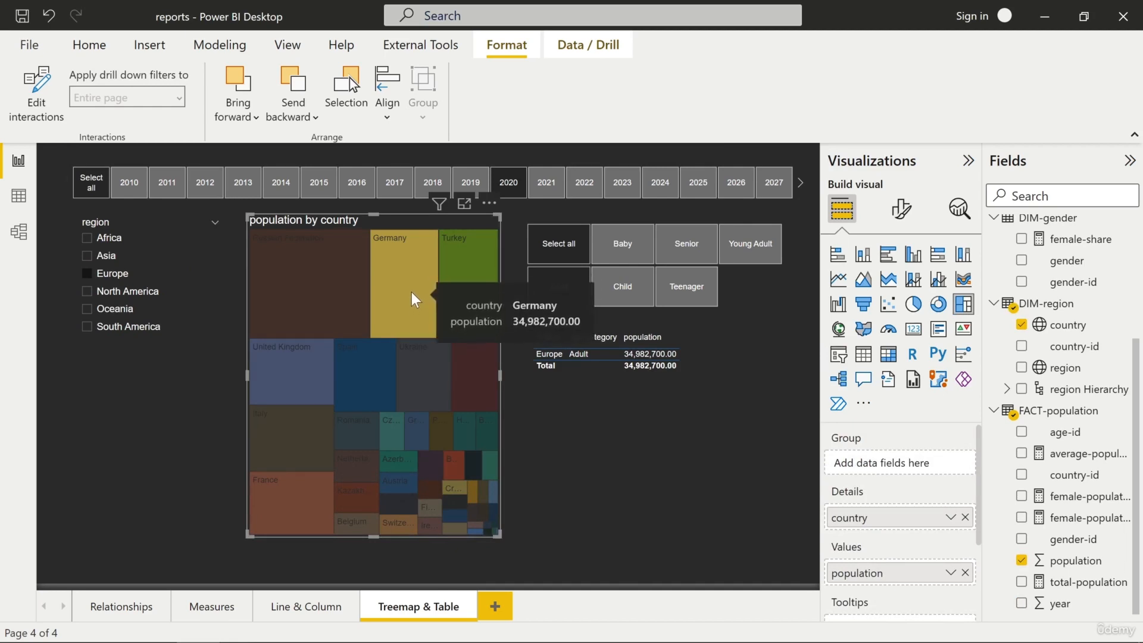
{"action": "left_click", "coordinate": [312, 278]}
{"action": "left_click", "coordinate": [396, 265]}
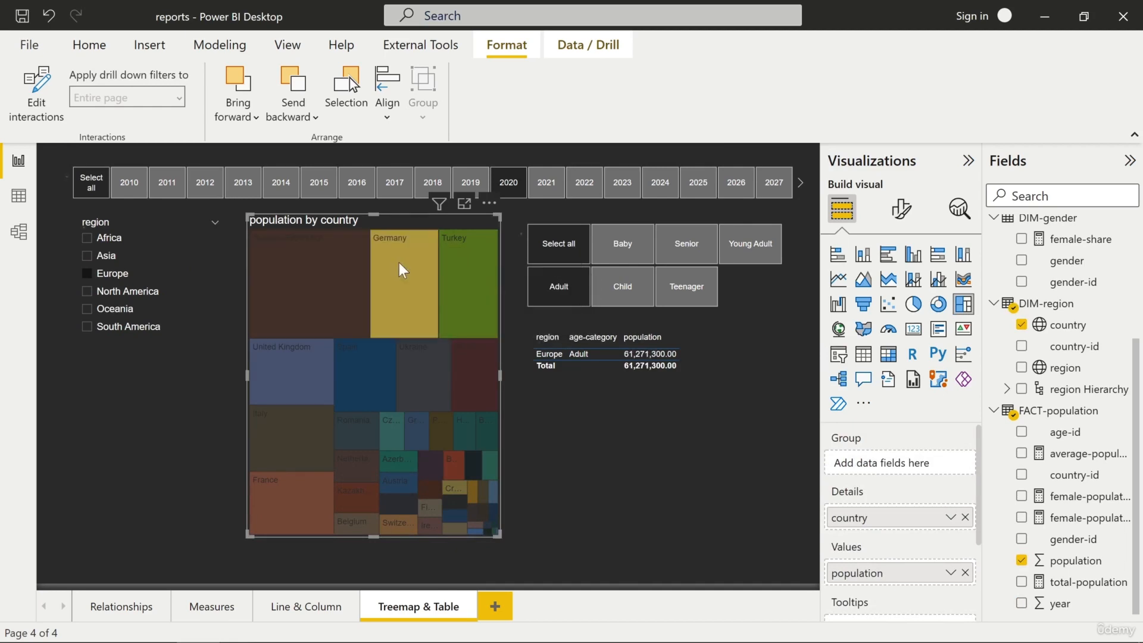
{"action": "left_click", "coordinate": [572, 255]}
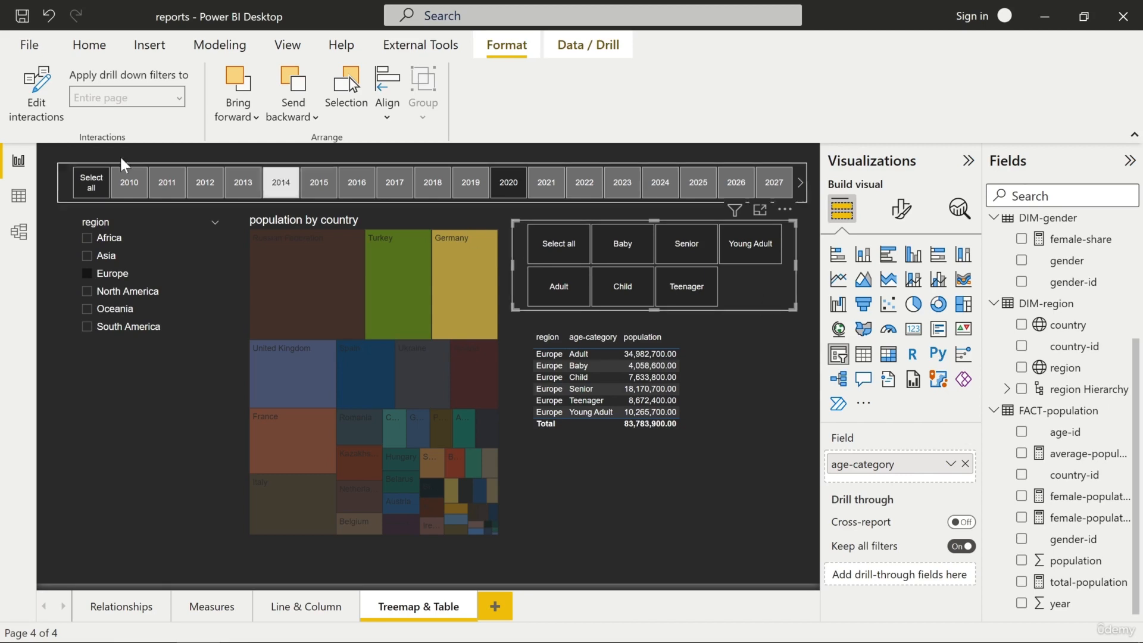
- Examine the interaction controls that the age-category slicer has on the other visuals, and hide them again
{"action": "left_click", "coordinate": [41, 92]}
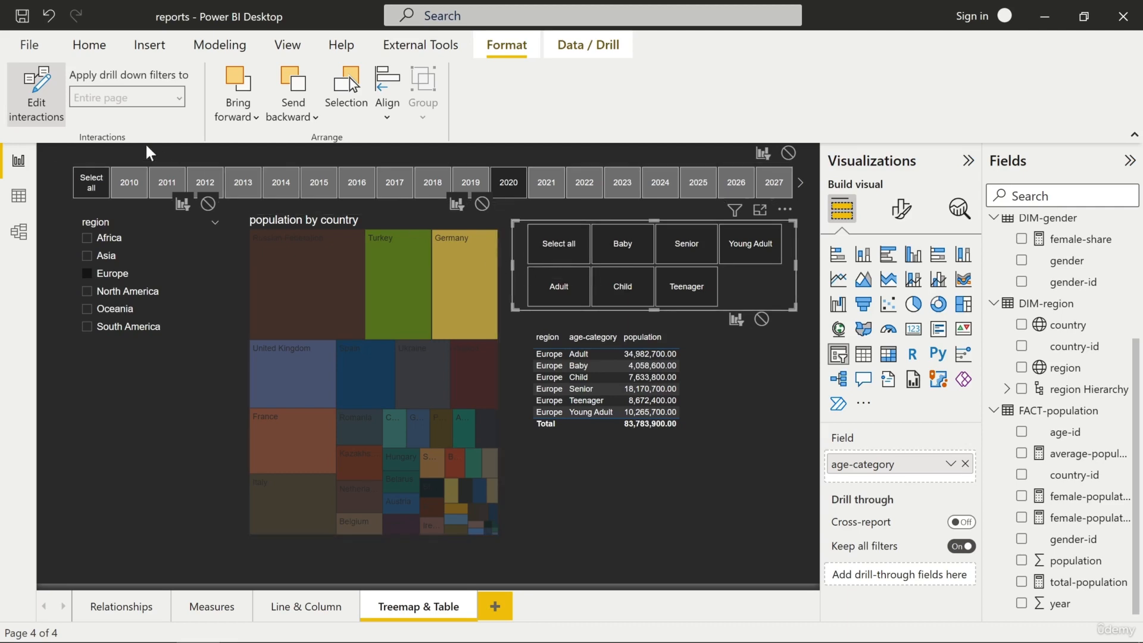
{"action": "left_click", "coordinate": [35, 106]}
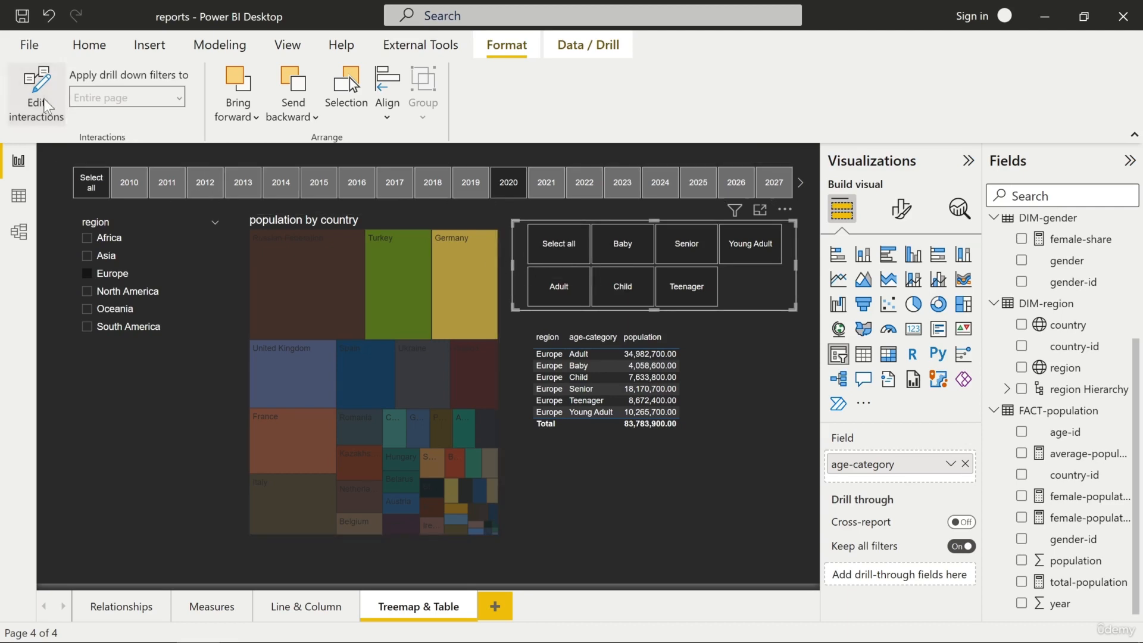
{"action": "left_click", "coordinate": [792, 338]}
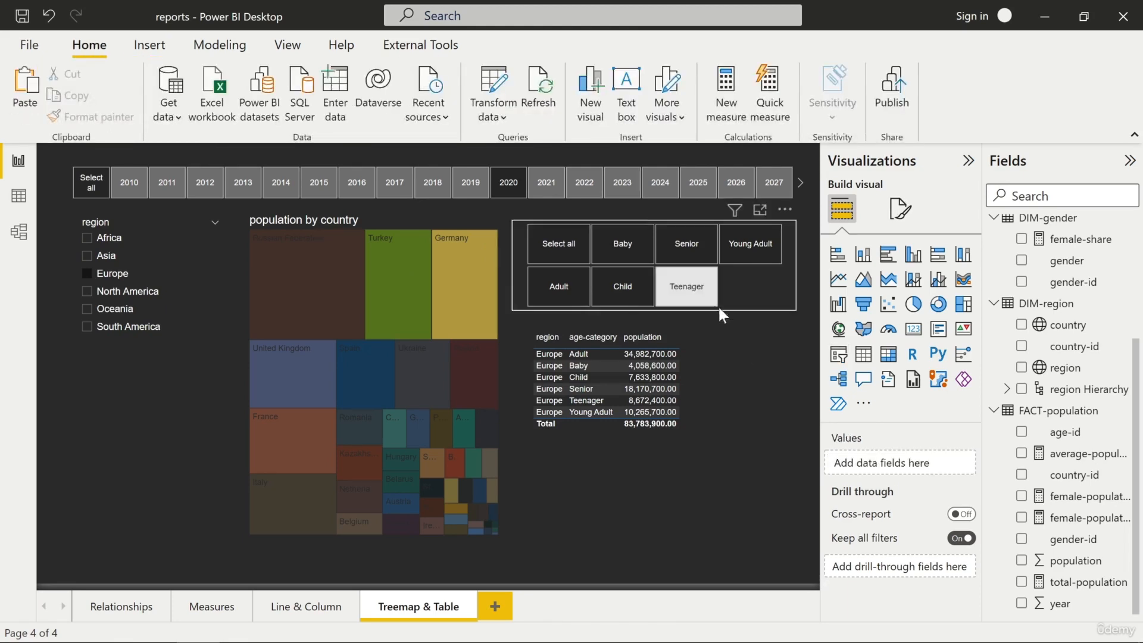
- Reduce the population by country treemap's height, widen it towards the page's left side, and move it lower on the page
{"action": "left_click", "coordinate": [386, 221]}
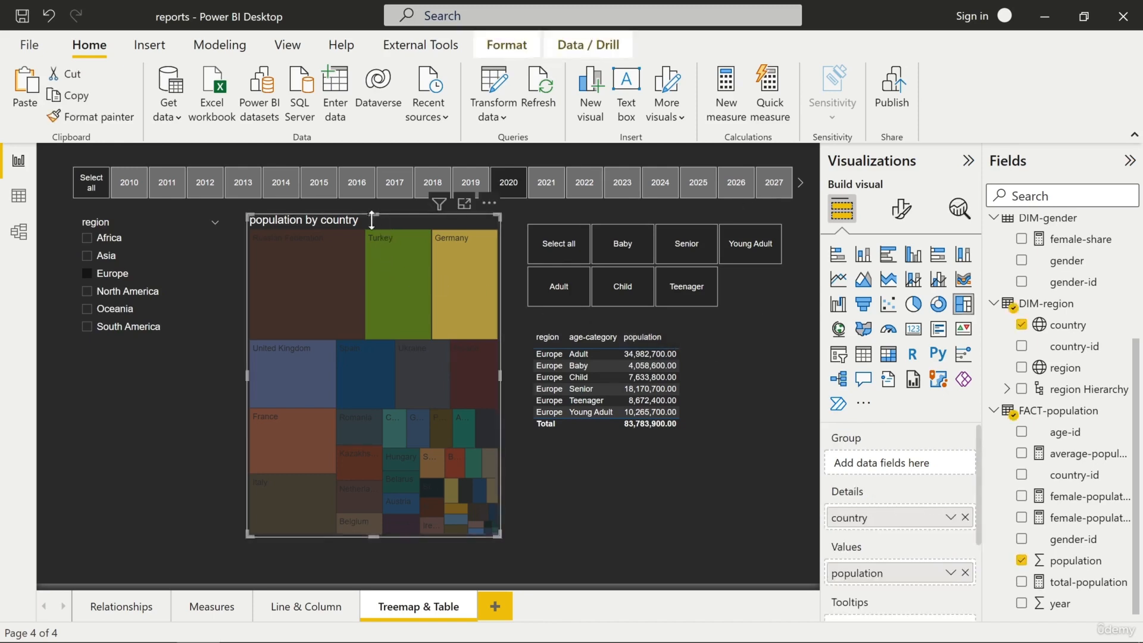
{"action": "left_click_drag", "start_coordinate": [385, 221], "coordinate": [384, 343]}
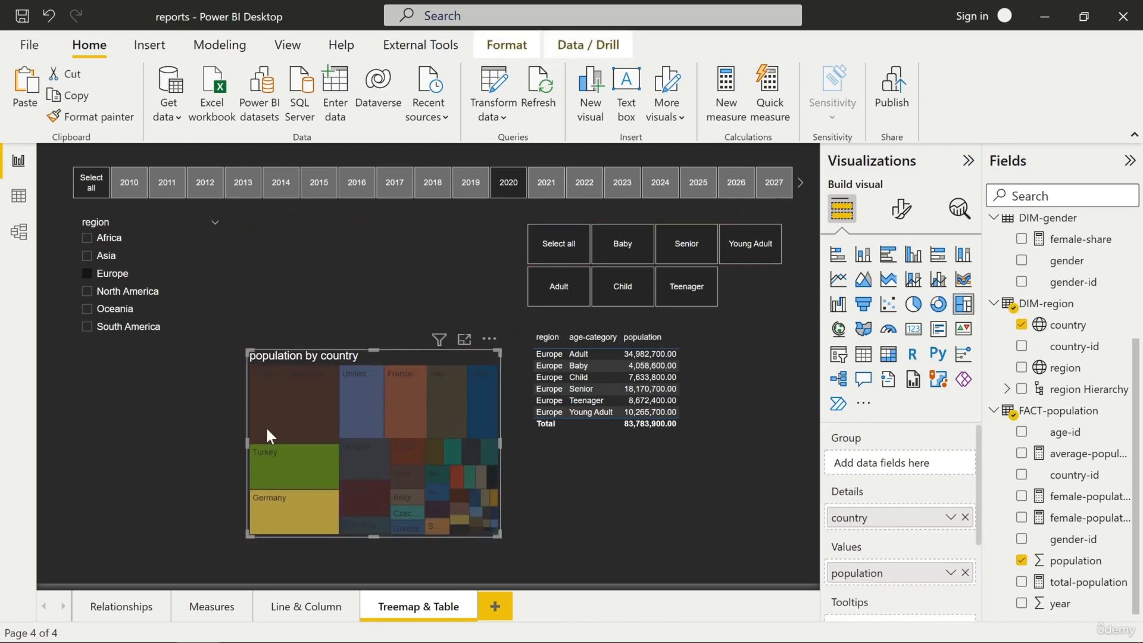
{"action": "left_click_drag", "start_coordinate": [247, 444], "coordinate": [117, 456]}
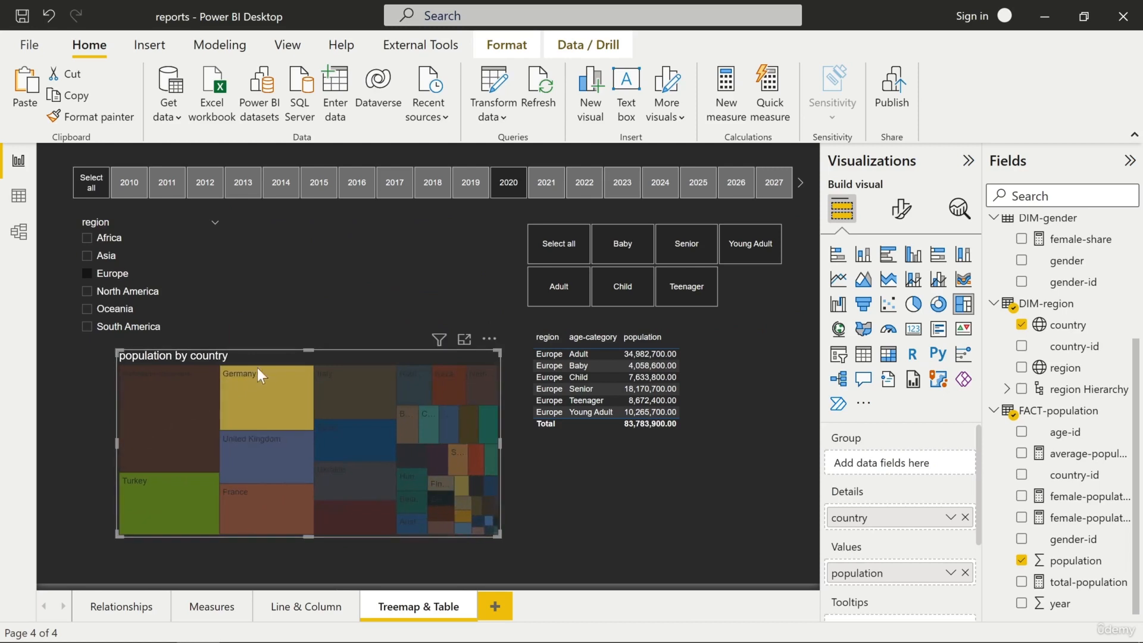
{"action": "left_click_drag", "start_coordinate": [269, 356], "coordinate": [260, 382]}
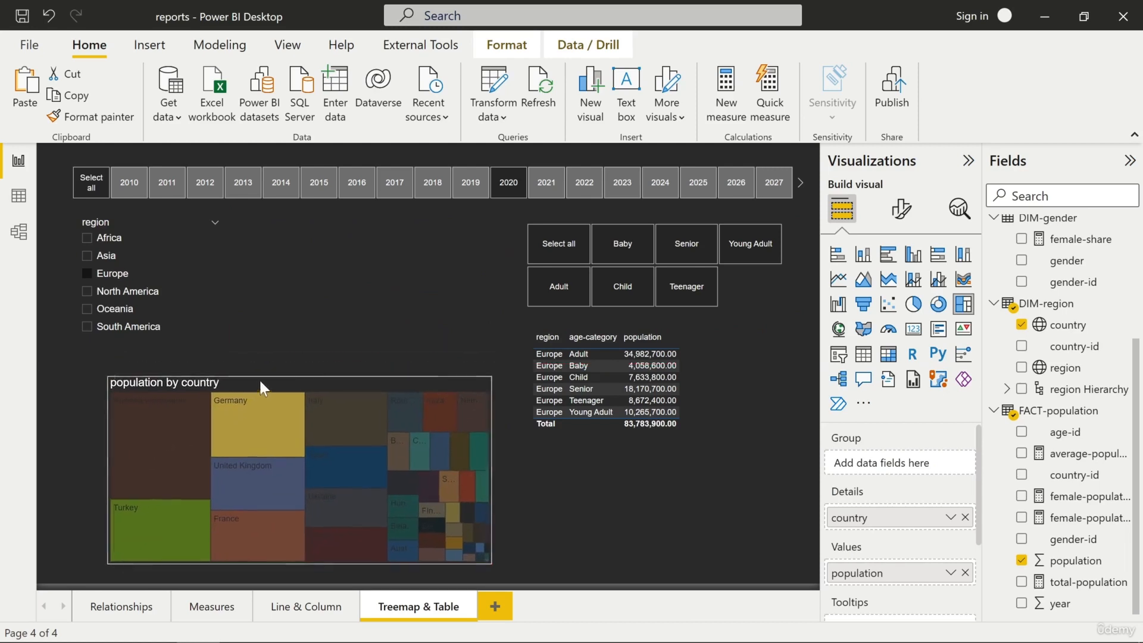
- Move the region and age-category population table down so it sits beside the treemap
{"action": "left_click", "coordinate": [593, 323]}
{"action": "left_click", "coordinate": [688, 342]}
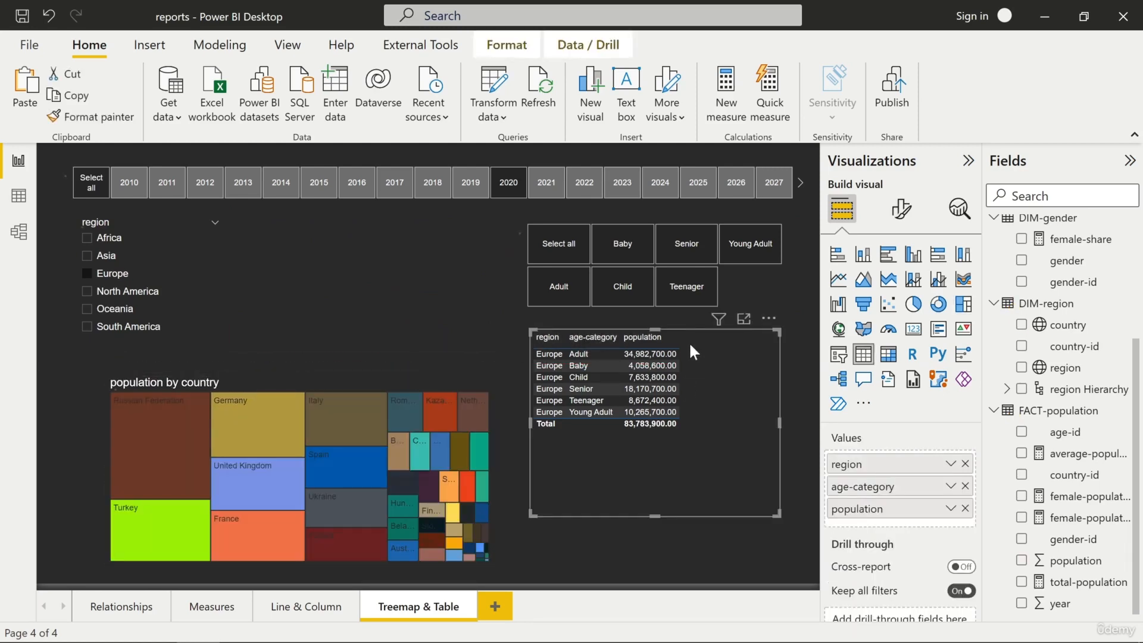
{"action": "left_click_drag", "start_coordinate": [688, 341], "coordinate": [671, 395]}
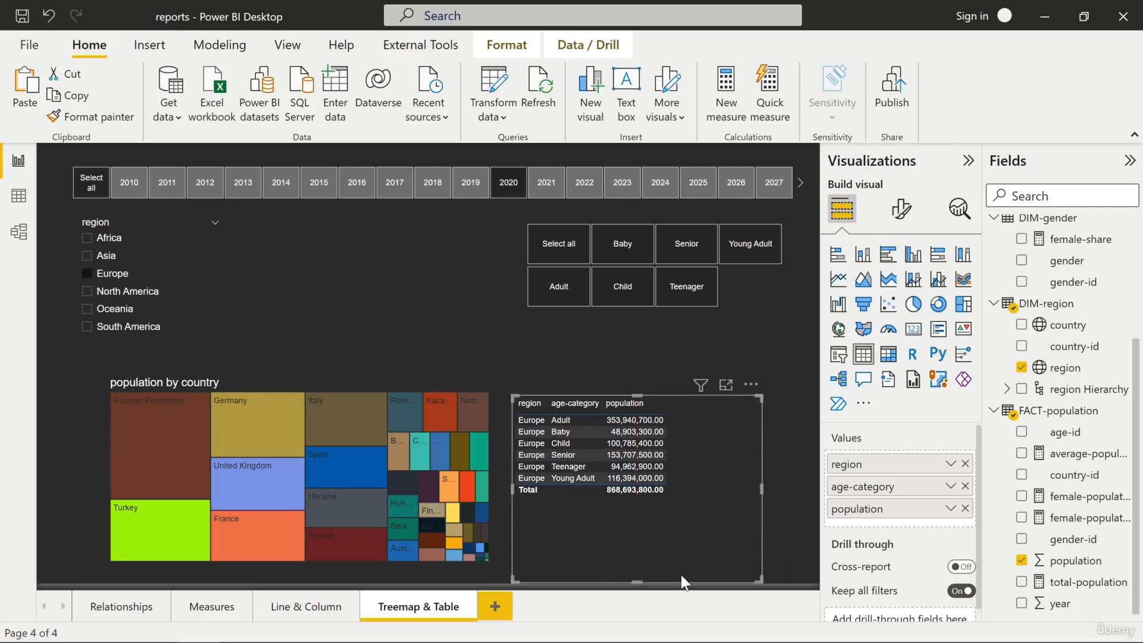
- Reshape the age-category slicer into a single row of buttons and place it directly below the year slicer
{"action": "left_click", "coordinate": [625, 230]}
{"action": "left_click_drag", "start_coordinate": [631, 217], "coordinate": [315, 210]}
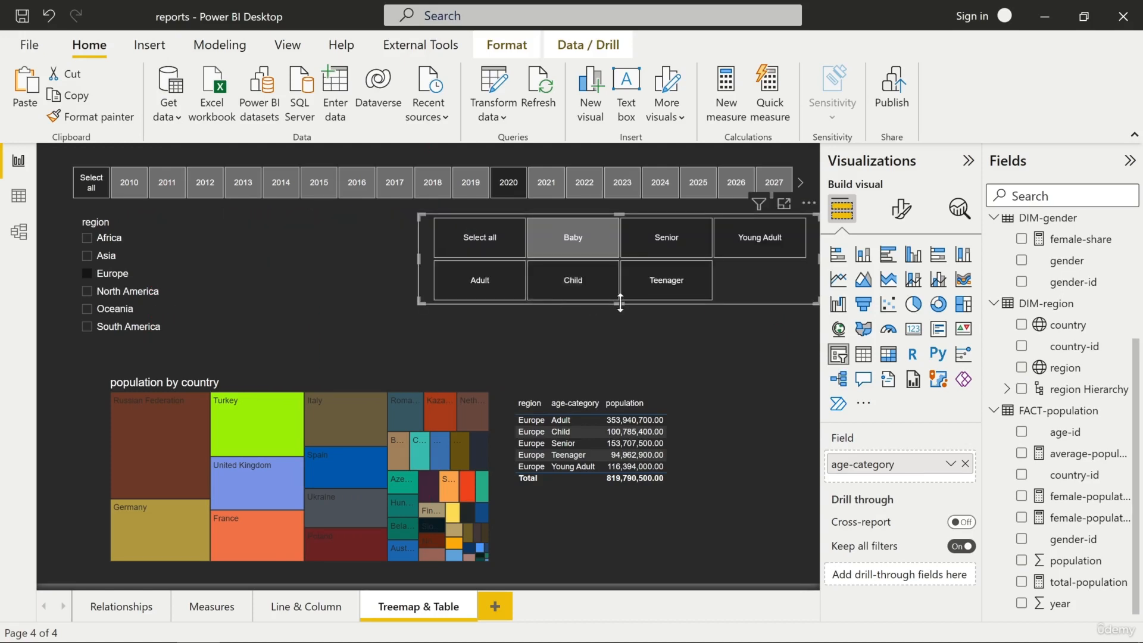
{"action": "left_click_drag", "start_coordinate": [620, 303], "coordinate": [619, 279]}
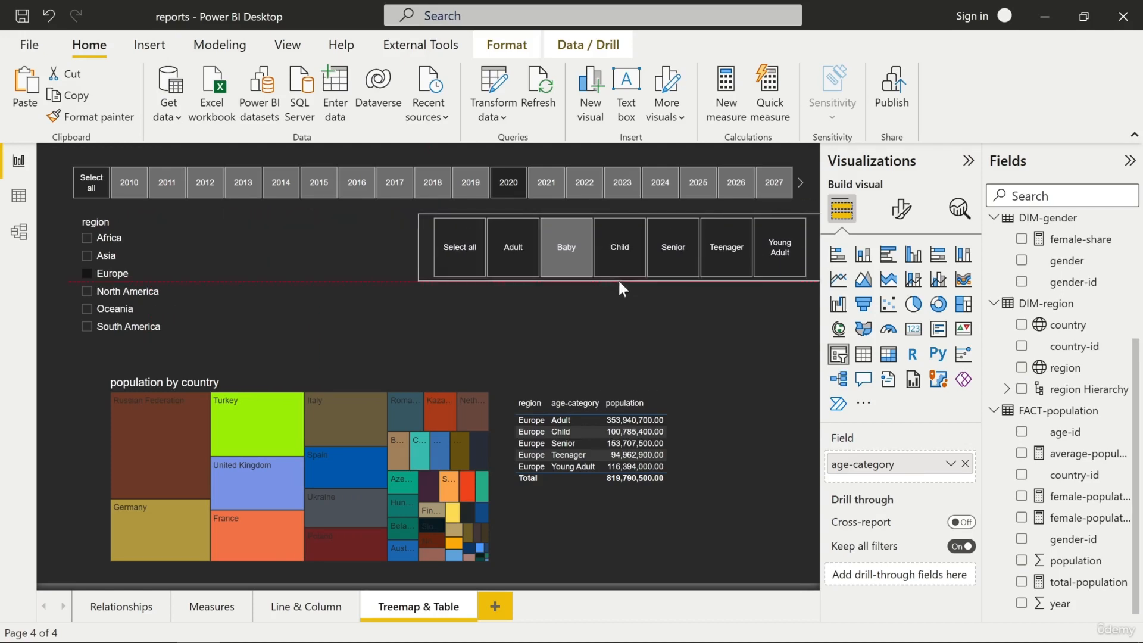
{"action": "left_click_drag", "start_coordinate": [814, 260], "coordinate": [630, 249]}
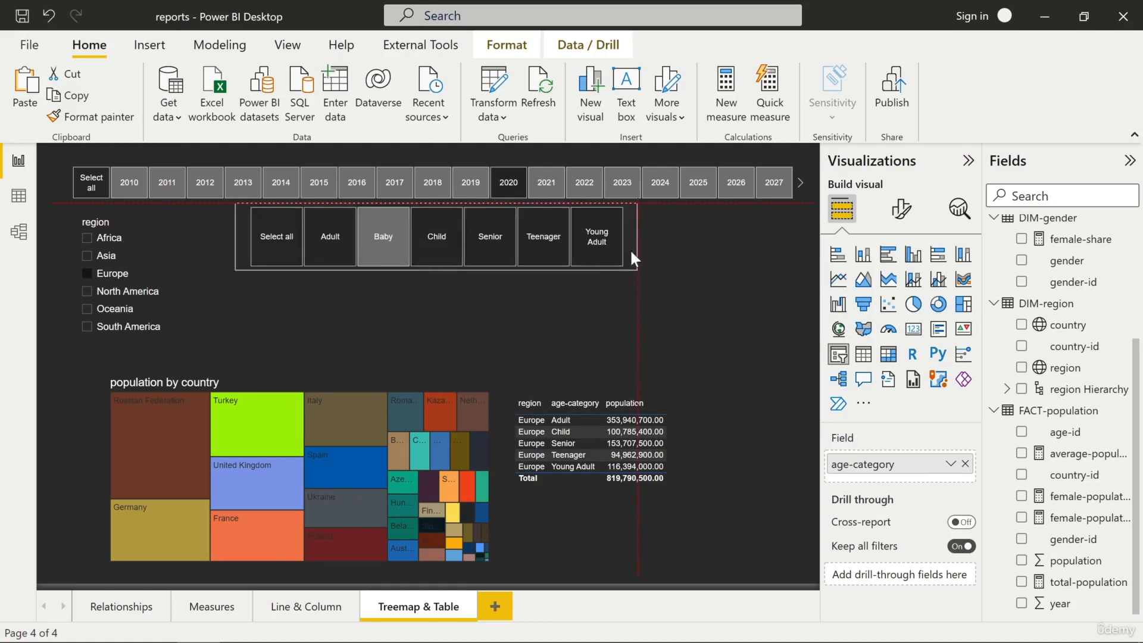
- Set the region slicer's orientation to Horizontal
{"action": "left_click", "coordinate": [140, 220]}
{"action": "left_click", "coordinate": [141, 219]}
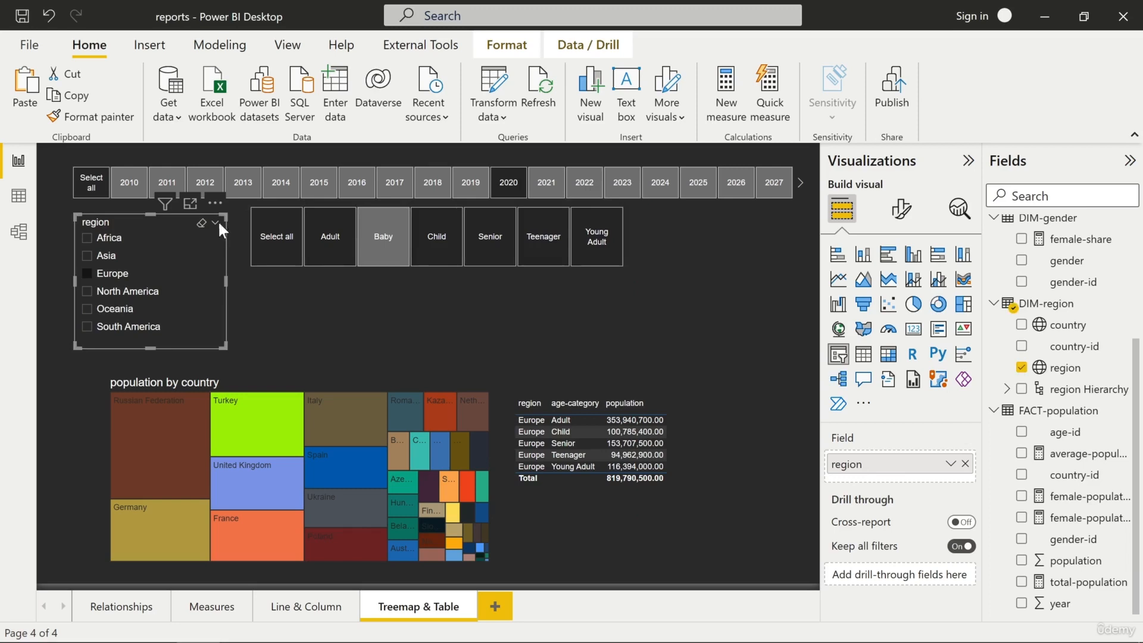
{"action": "left_click", "coordinate": [901, 209]}
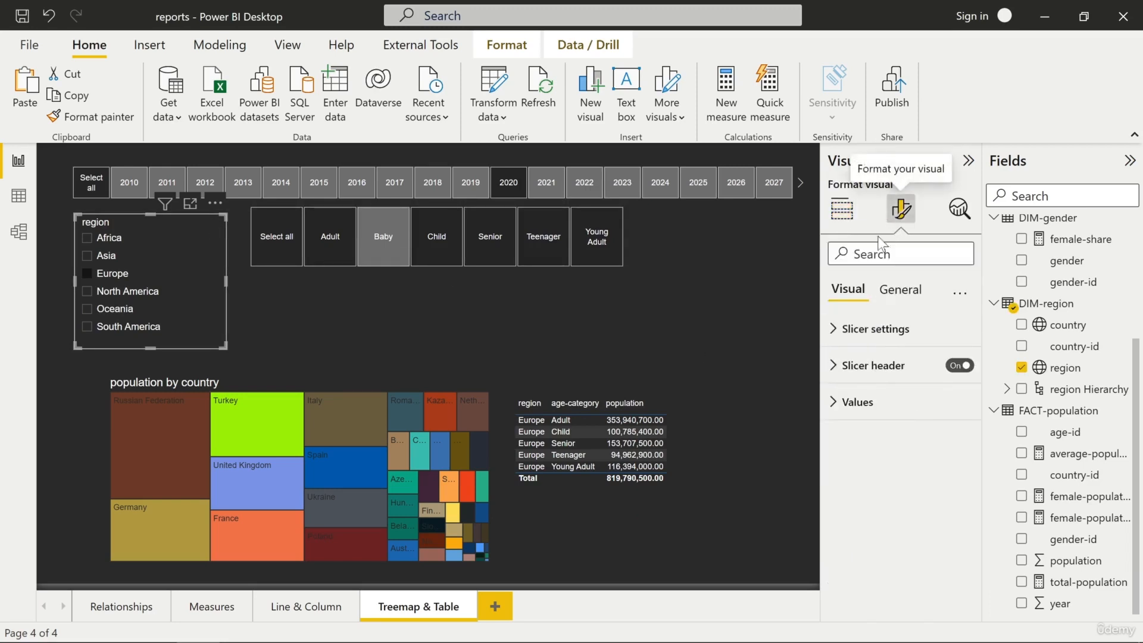
{"action": "left_click", "coordinate": [875, 328]}
{"action": "left_click", "coordinate": [900, 431]}
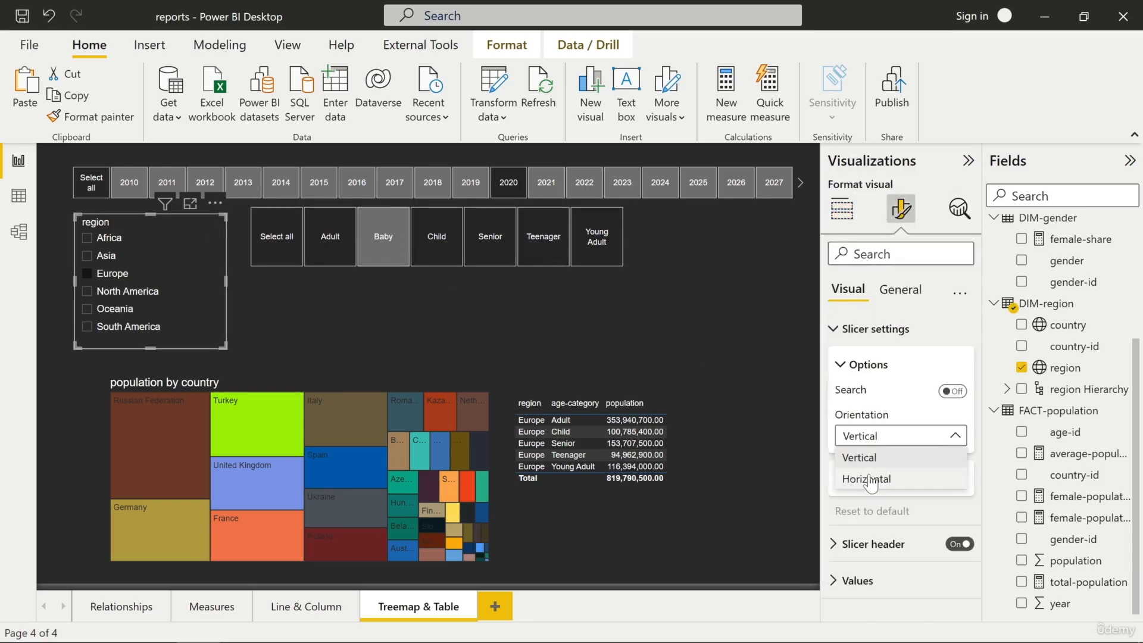
{"action": "left_click", "coordinate": [869, 477]}
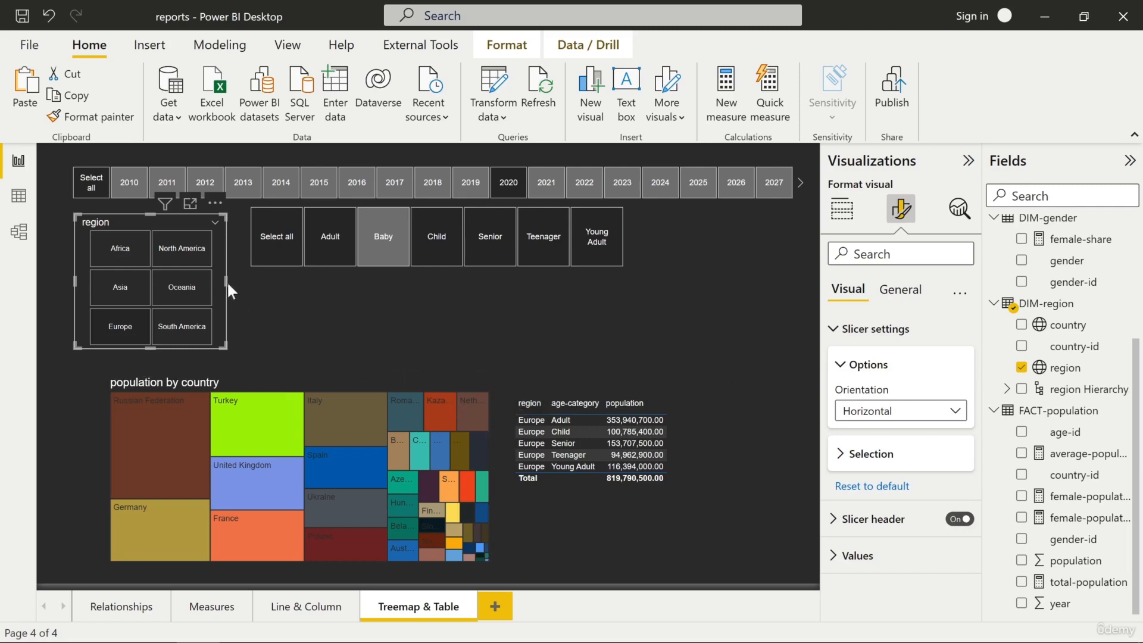
- Widen and flatten the region slicer into one row of buttons and place it just below the year slicer
{"action": "left_click_drag", "start_coordinate": [227, 284], "coordinate": [489, 281]}
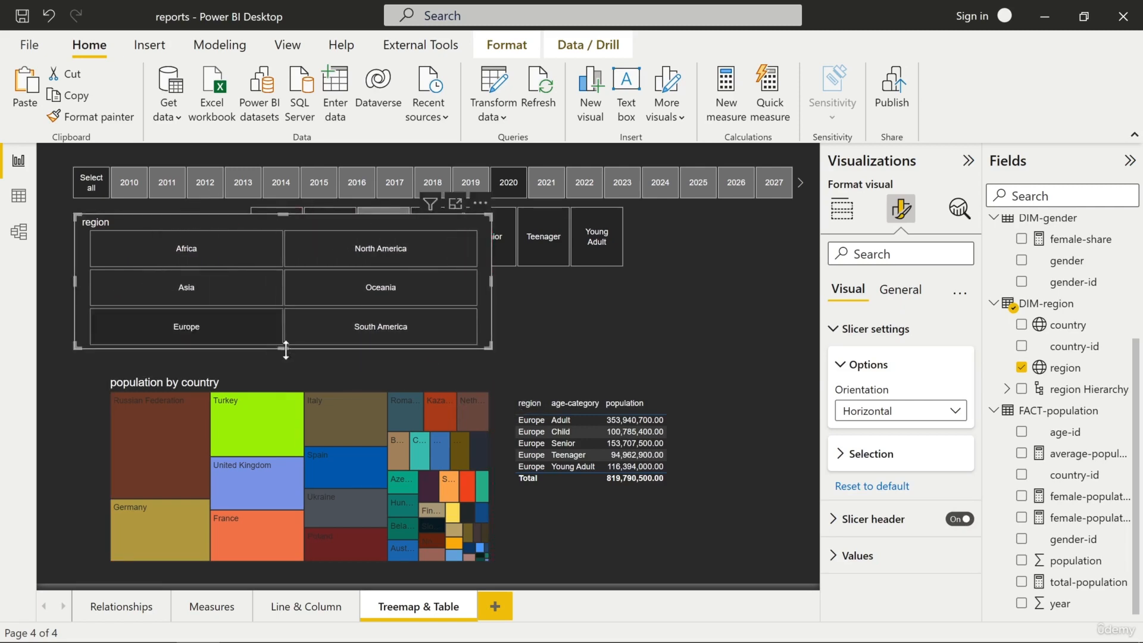
{"action": "left_click_drag", "start_coordinate": [283, 349], "coordinate": [658, 330]}
{"action": "left_click_drag", "start_coordinate": [584, 327], "coordinate": [261, 256]}
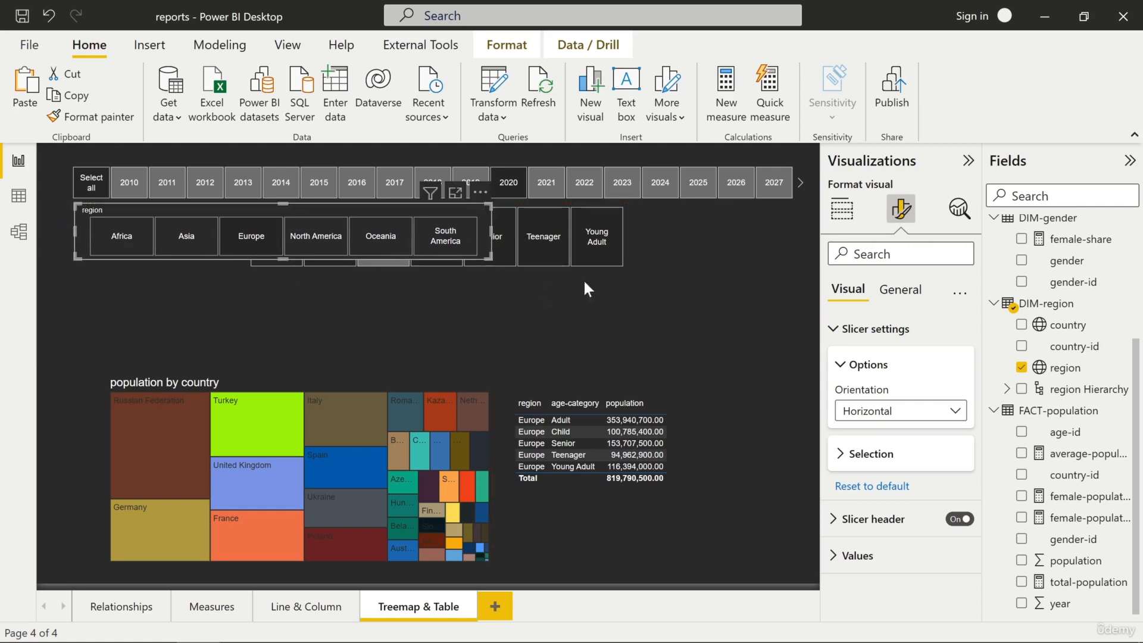
- Move the age-category slicer to the right of the region slicer and reduce its height and width
{"action": "left_click_drag", "start_coordinate": [555, 260], "coordinate": [703, 271]}
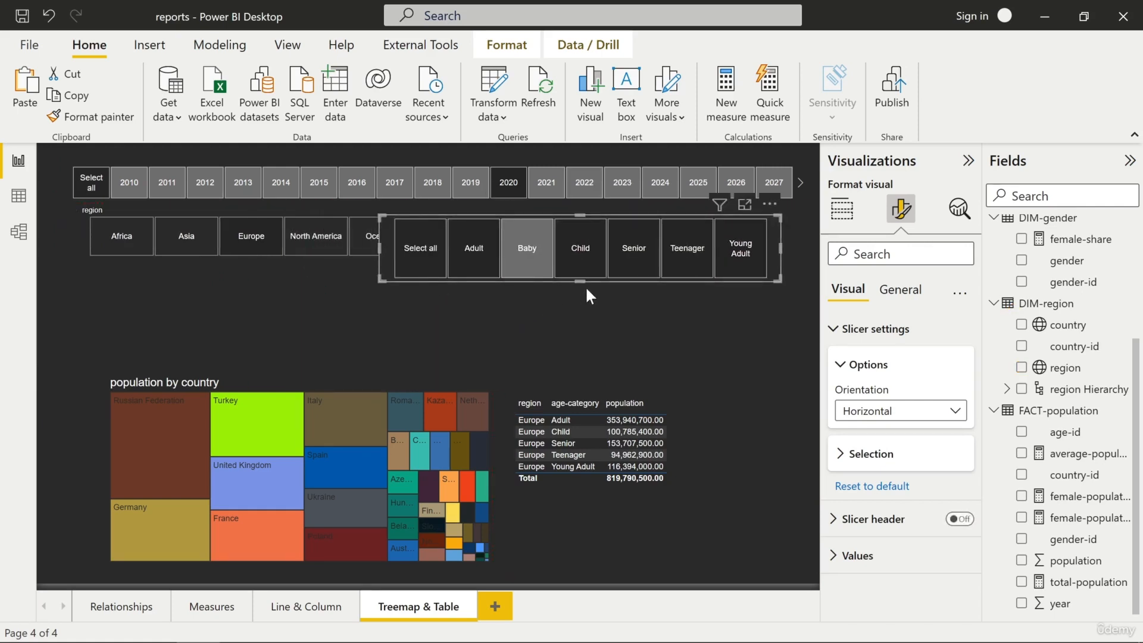
{"action": "left_click_drag", "start_coordinate": [580, 281], "coordinate": [586, 260]}
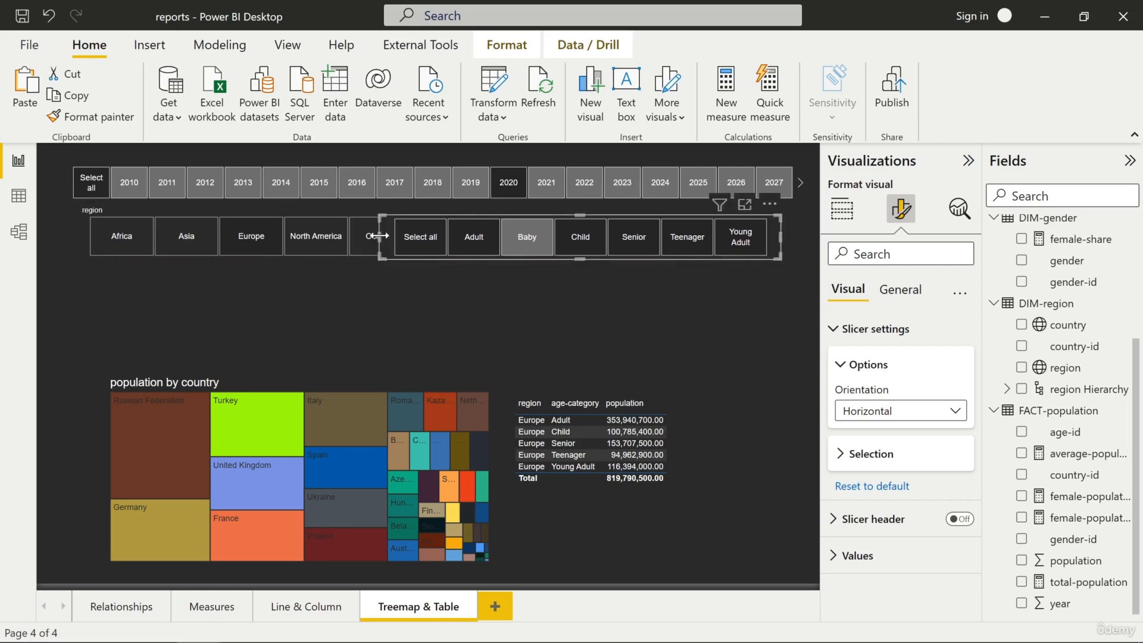
{"action": "left_click_drag", "start_coordinate": [378, 236], "coordinate": [524, 252]}
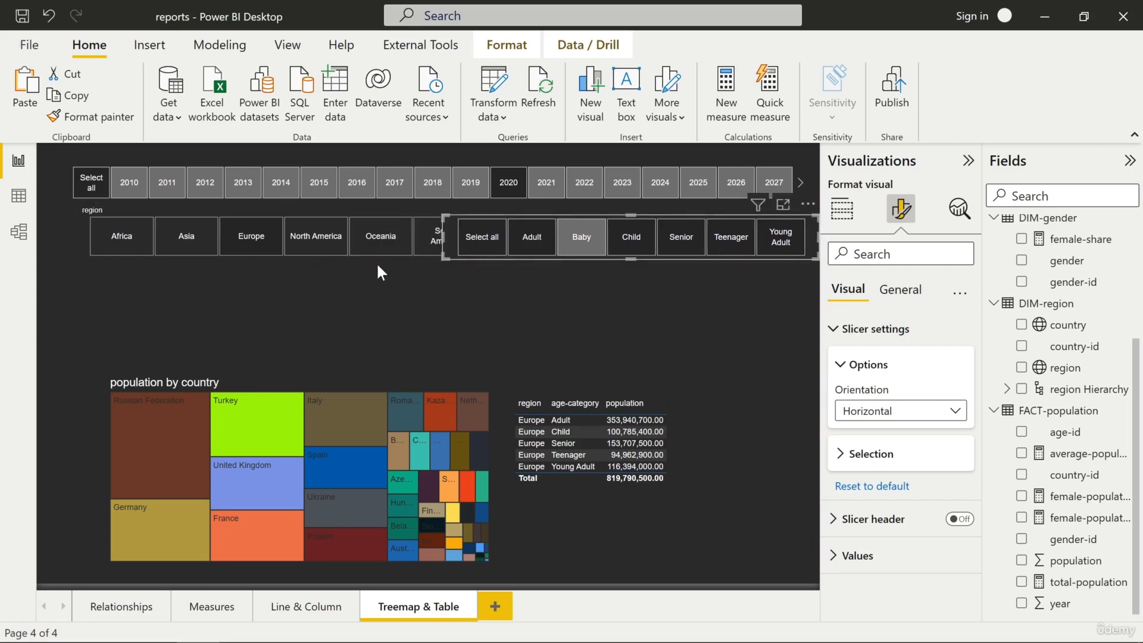
- Copy the year slicer's formatting to the region slicer with the format painter
{"action": "left_click", "coordinate": [62, 189]}
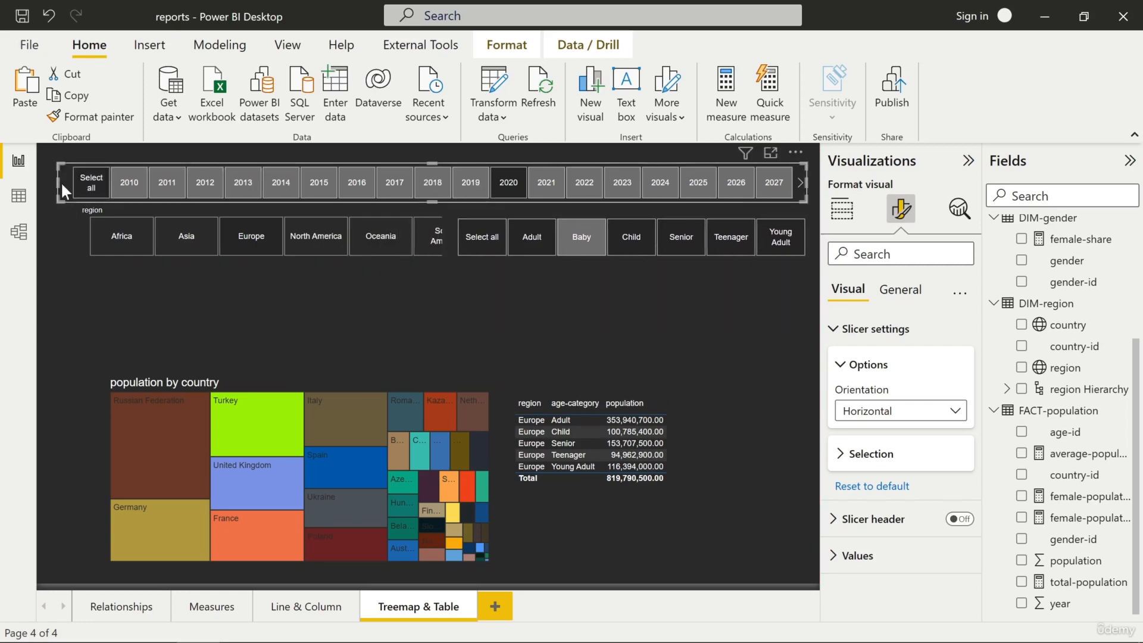
{"action": "left_click", "coordinate": [91, 117]}
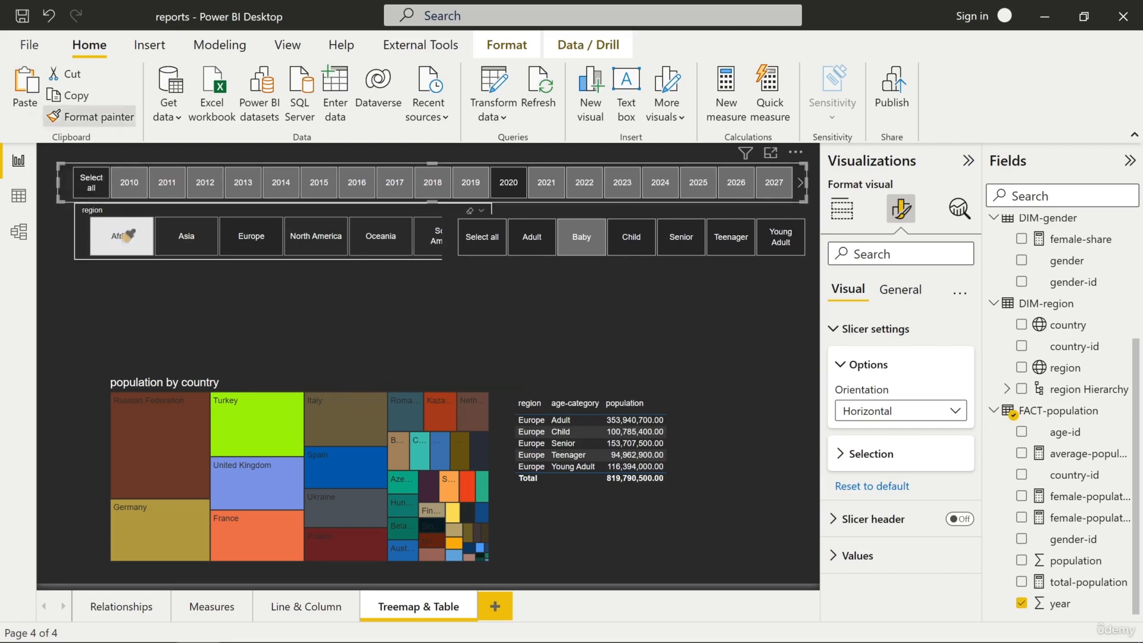
{"action": "left_click", "coordinate": [125, 236]}
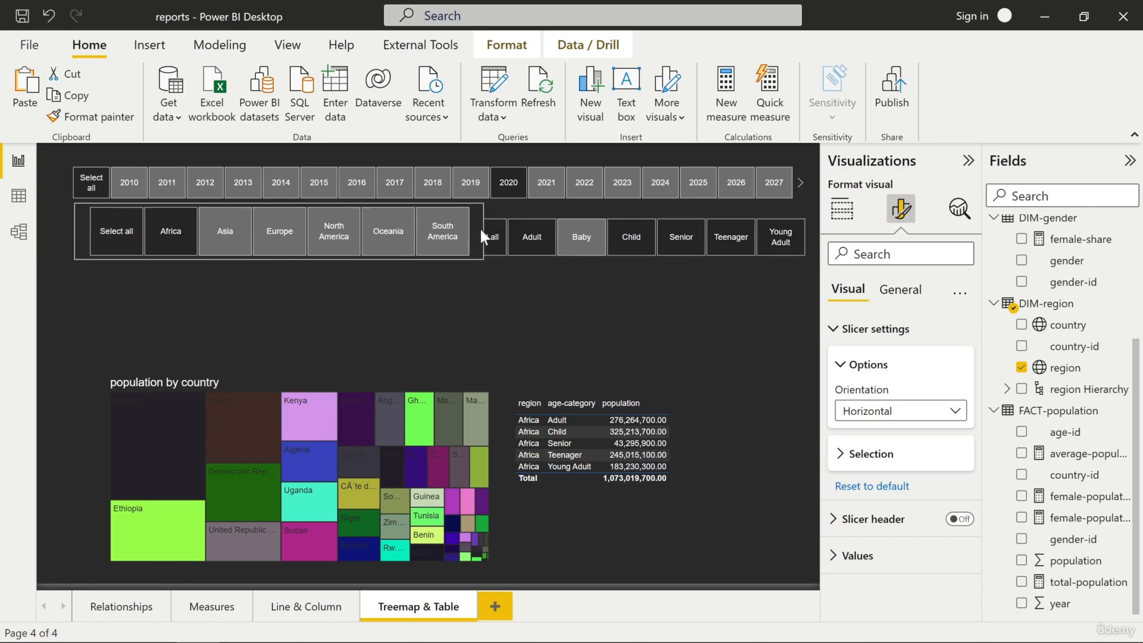
- Shrink the region slicer's width and height and align its left edge with the year slicer above it
{"action": "left_click_drag", "start_coordinate": [480, 227], "coordinate": [450, 231]}
{"action": "left_click_drag", "start_coordinate": [260, 259], "coordinate": [263, 234]}
{"action": "left_click", "coordinate": [305, 238]}
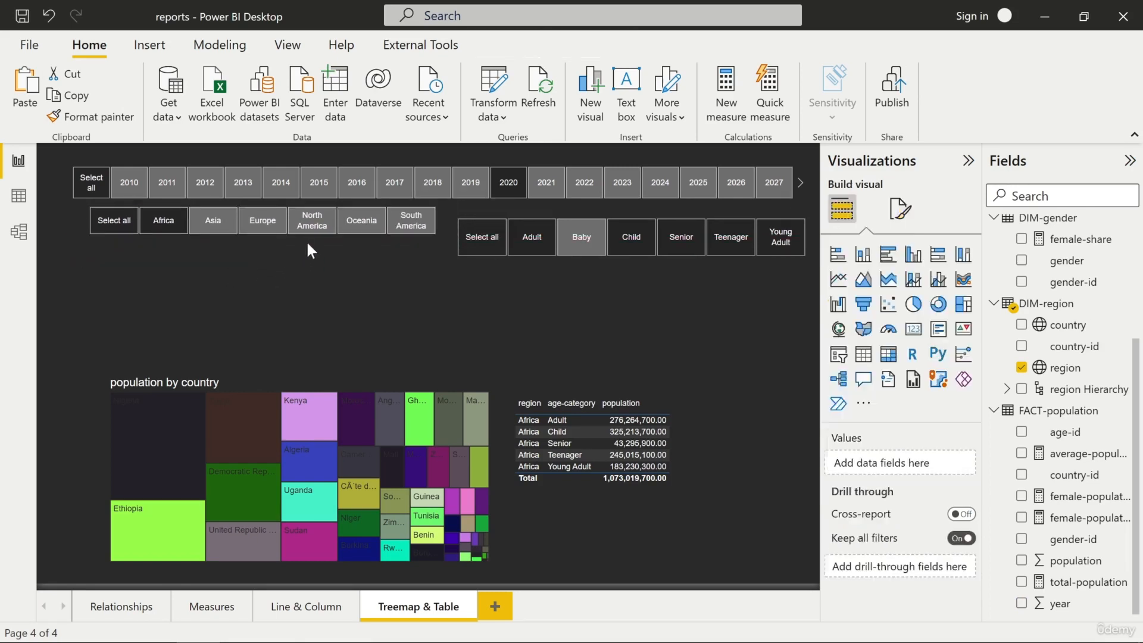
{"action": "mouse_move", "coordinate": [310, 233]}
{"action": "left_mouse_down"}
{"action": "mouse_move", "coordinate": [292, 242]}
{"action": "mouse_move", "coordinate": [298, 232]}
{"action": "left_mouse_up"}
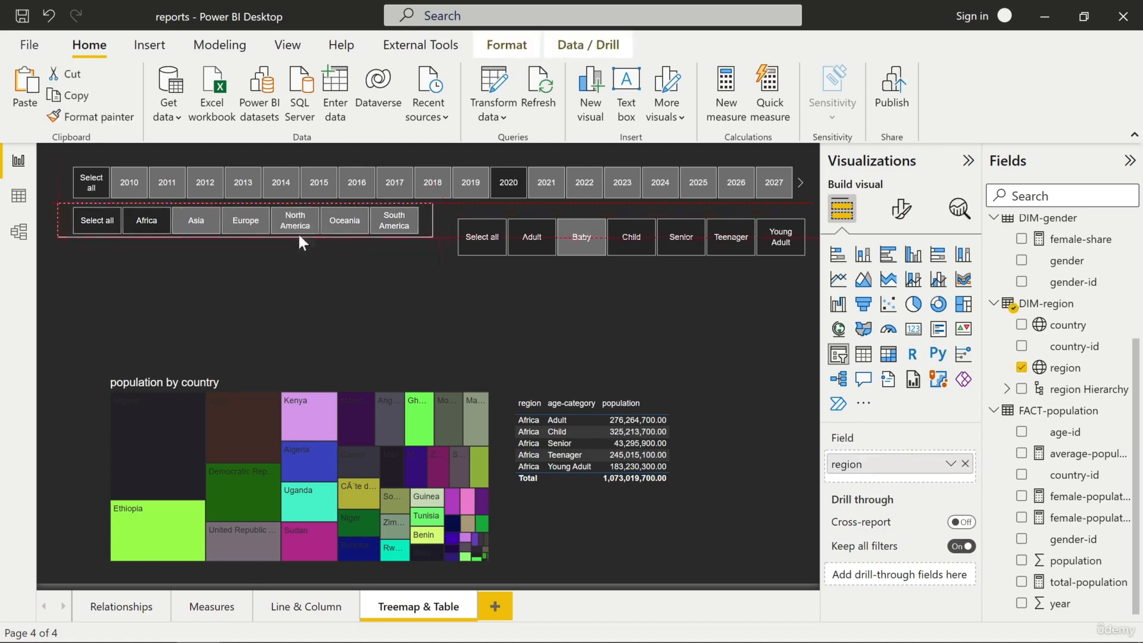
- Line up the age-category slicer with the region slicer, match its height, and narrow it slightly
{"action": "left_click", "coordinate": [489, 260]}
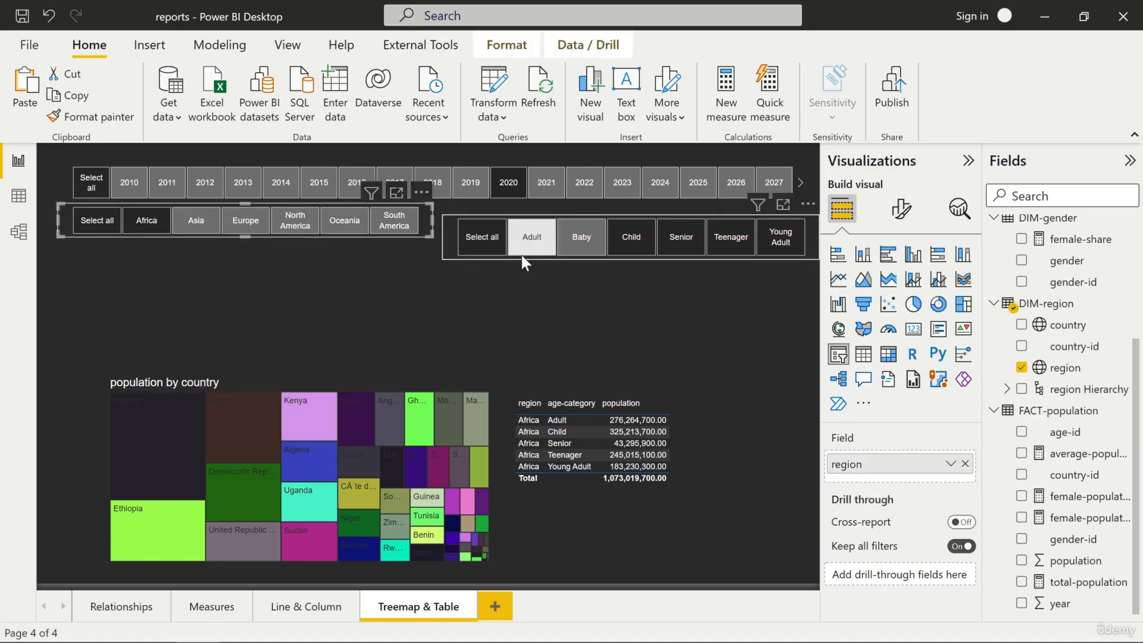
{"action": "left_click_drag", "start_coordinate": [520, 251], "coordinate": [516, 242]}
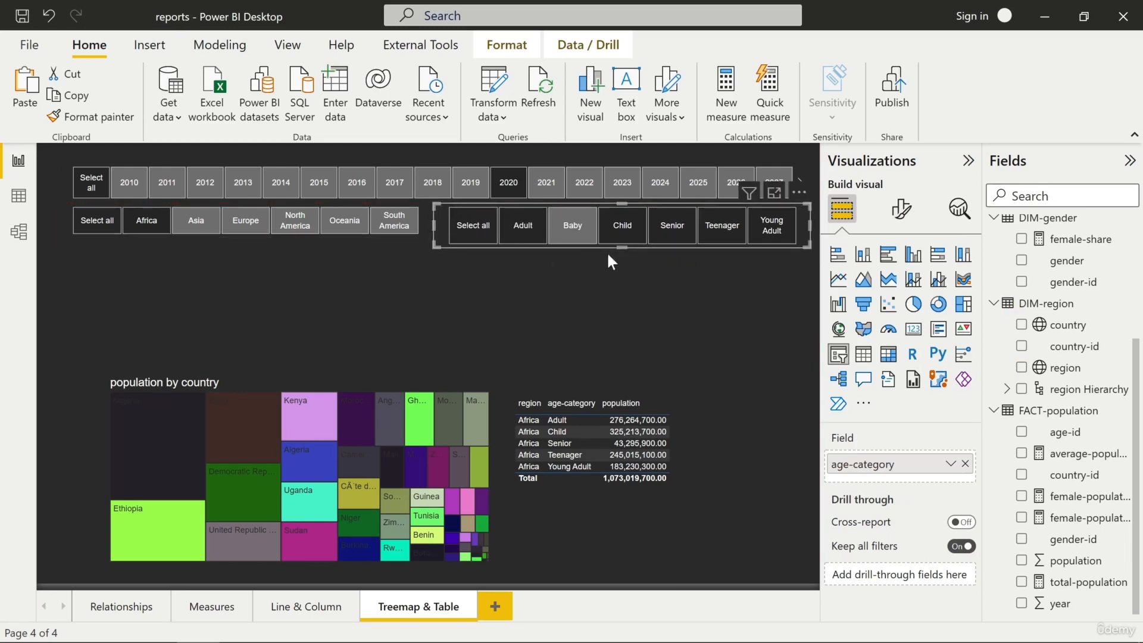
{"action": "left_click_drag", "start_coordinate": [622, 247], "coordinate": [622, 237]}
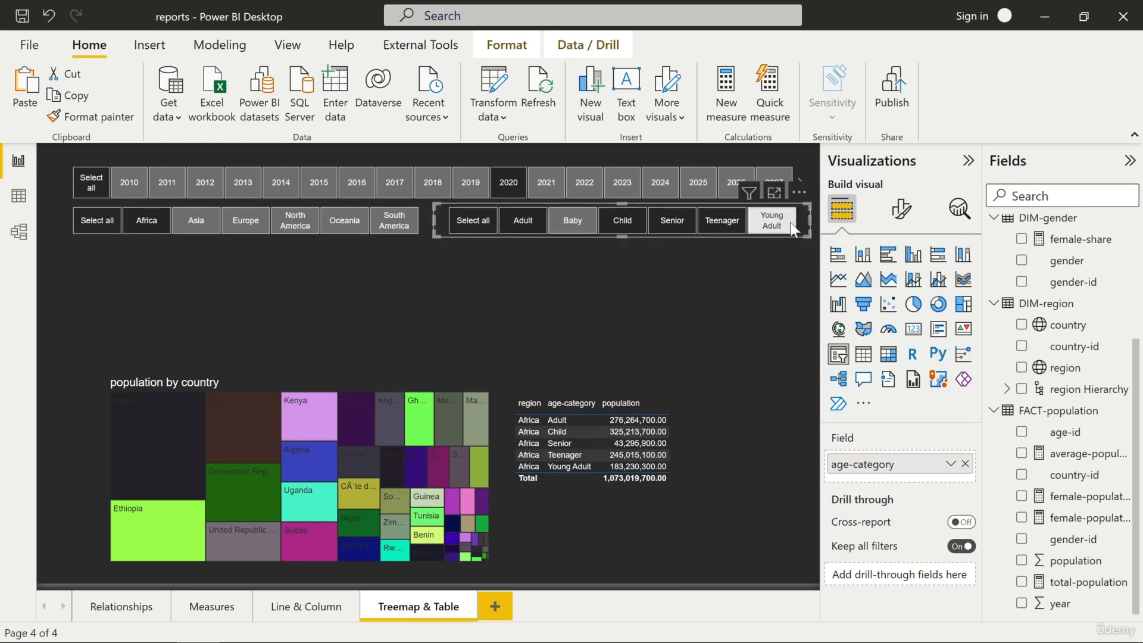
{"action": "left_click_drag", "start_coordinate": [808, 218], "coordinate": [791, 217]}
- Move the treemap's upper edge up towards the slicers to enlarge it, and move the population table up beside it
{"action": "left_click", "coordinate": [259, 391]}
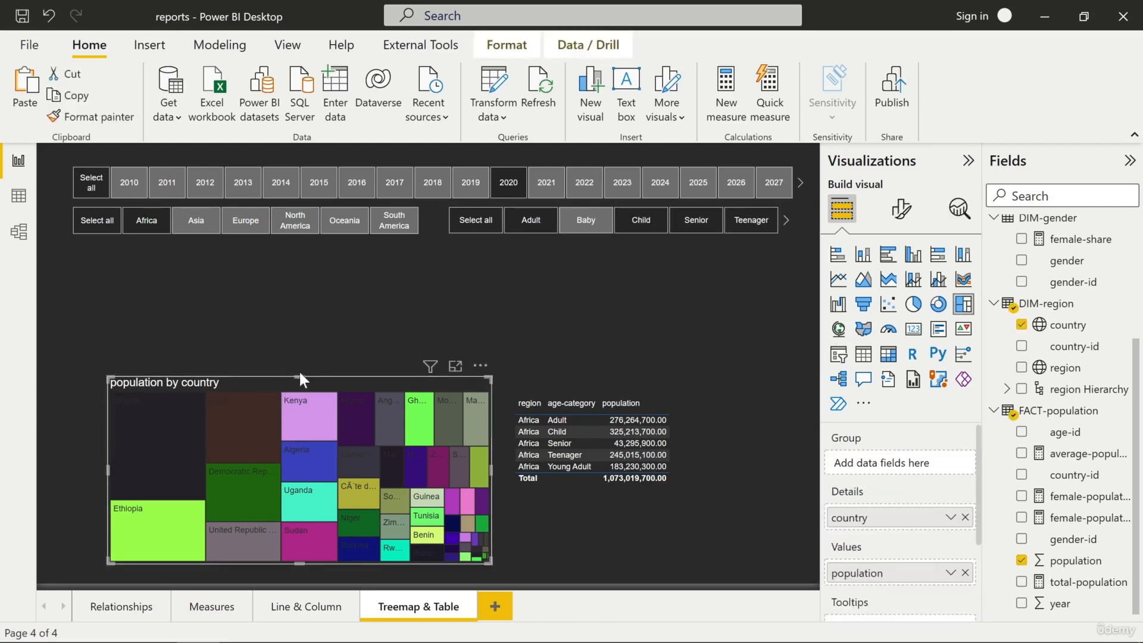
{"action": "left_click_drag", "start_coordinate": [299, 377], "coordinate": [302, 270]}
{"action": "left_click", "coordinate": [552, 388]}
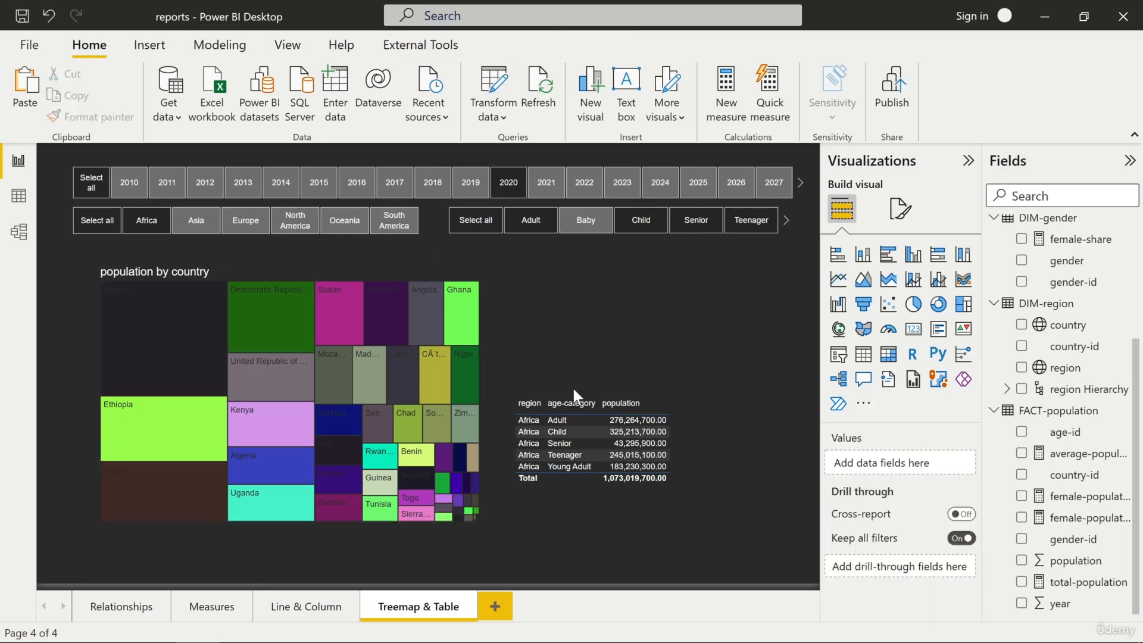
{"action": "left_click_drag", "start_coordinate": [573, 388], "coordinate": [578, 283]}
{"action": "left_click", "coordinate": [659, 488]}
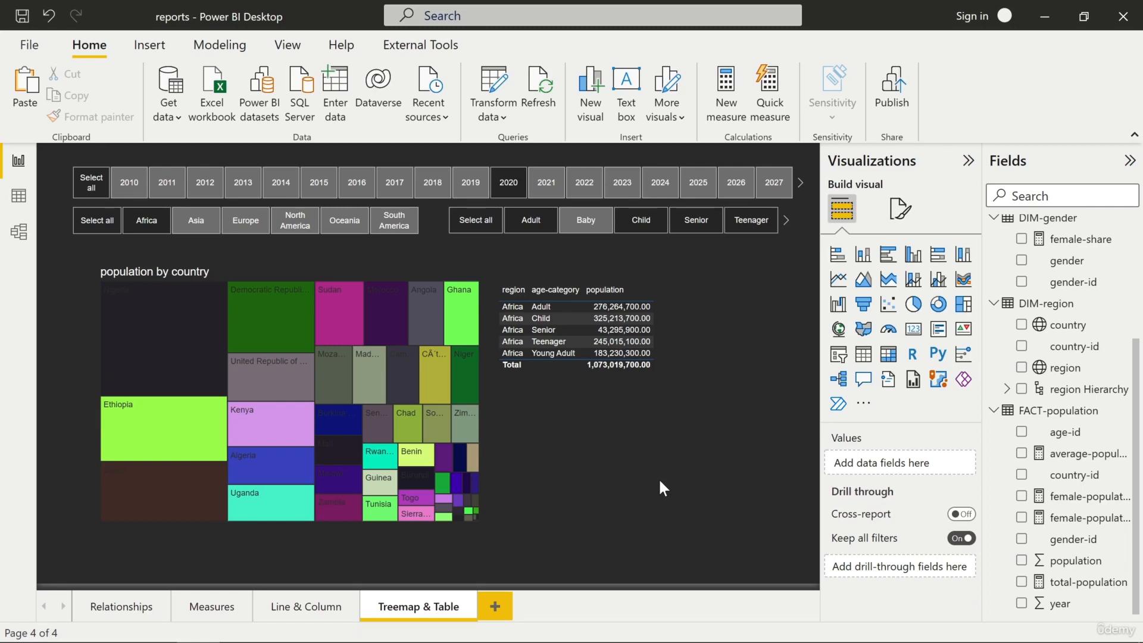
- Widen the table's region, age-category and population columns and sort its rows by age-category in ascending order
{"action": "left_click", "coordinate": [648, 288]}
{"action": "left_click", "coordinate": [644, 291]}
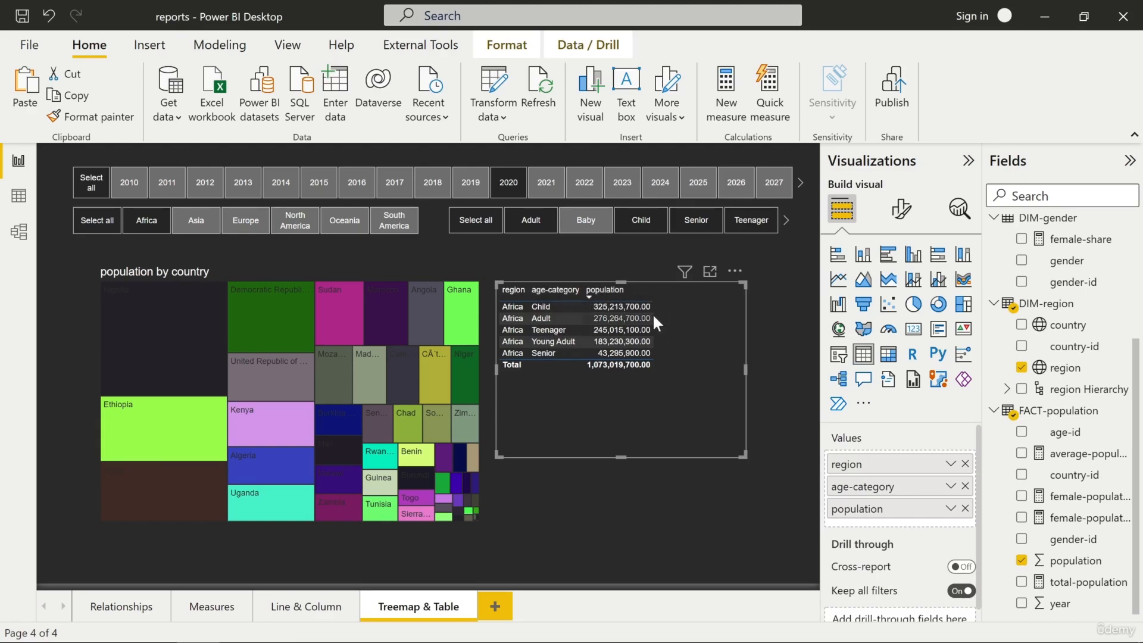
{"action": "left_click_drag", "start_coordinate": [651, 295], "coordinate": [730, 300]}
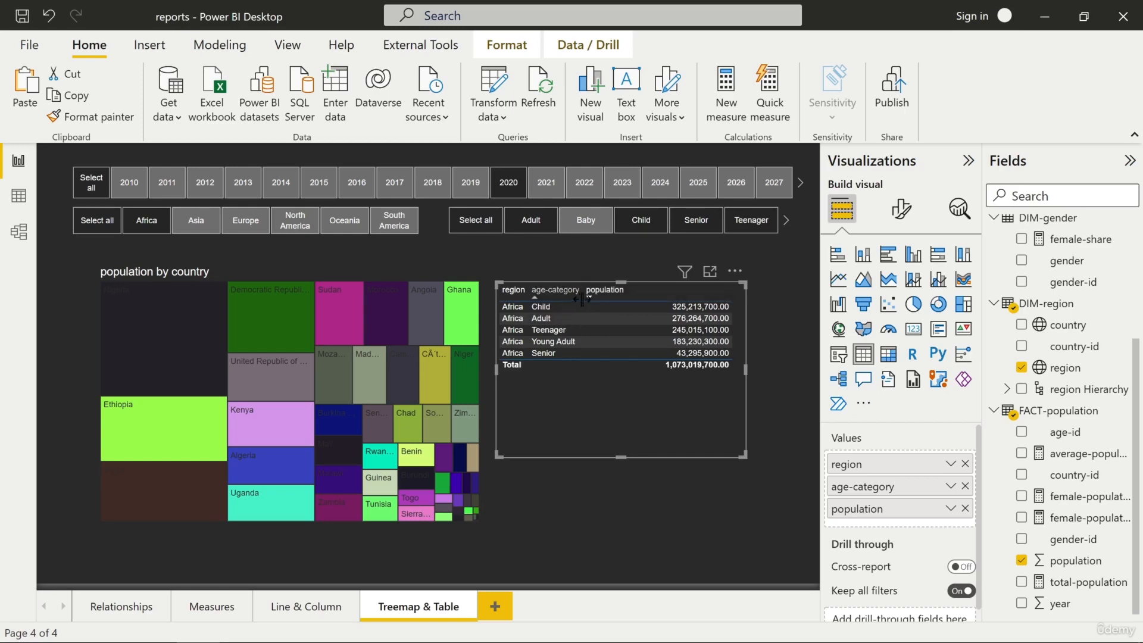
{"action": "mouse_move", "coordinate": [583, 299]}
{"action": "left_mouse_down"}
{"action": "mouse_move", "coordinate": [620, 299]}
{"action": "mouse_move", "coordinate": [574, 300]}
{"action": "left_mouse_up"}
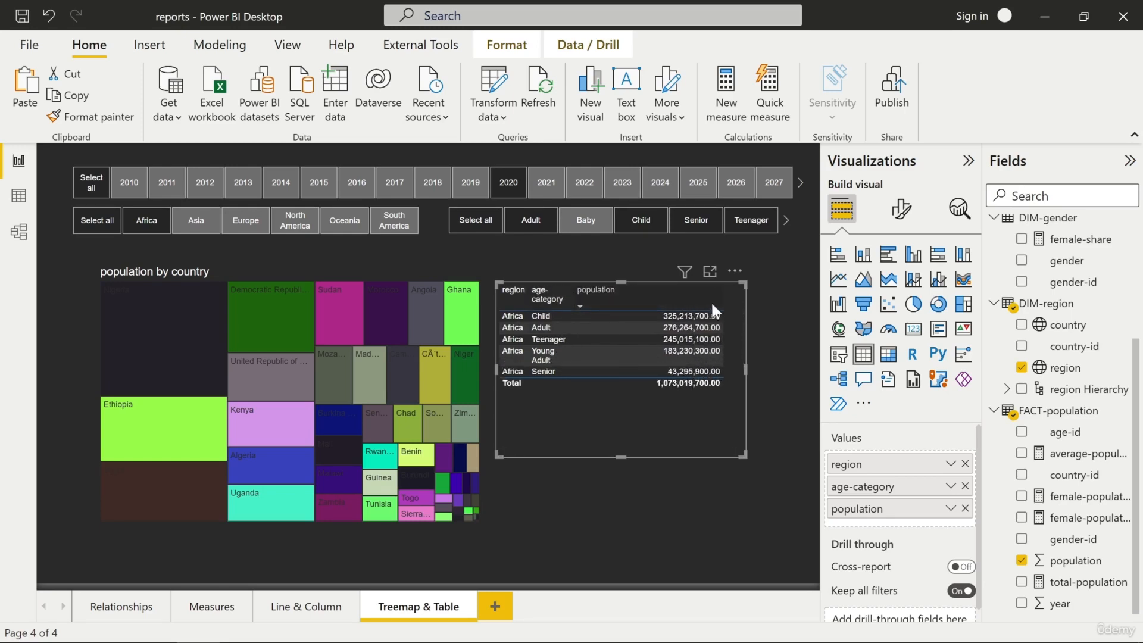
{"action": "left_click_drag", "start_coordinate": [723, 296], "coordinate": [614, 299]}
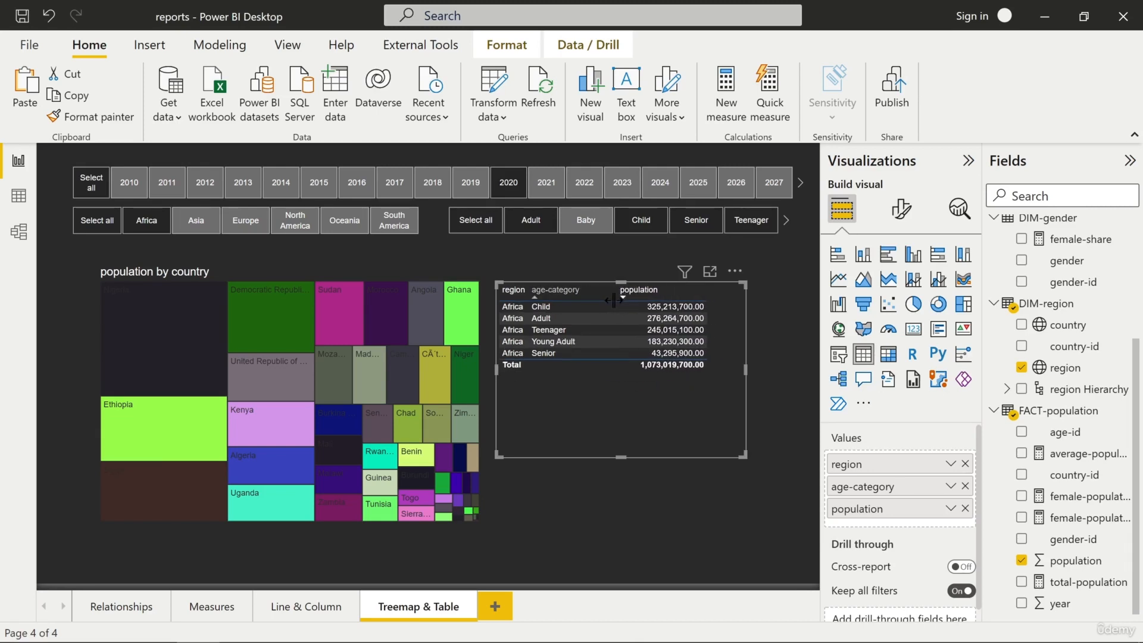
{"action": "left_click", "coordinate": [528, 288]}
{"action": "left_click_drag", "start_coordinate": [527, 291], "coordinate": [549, 292]}
{"action": "left_click", "coordinate": [604, 502]}
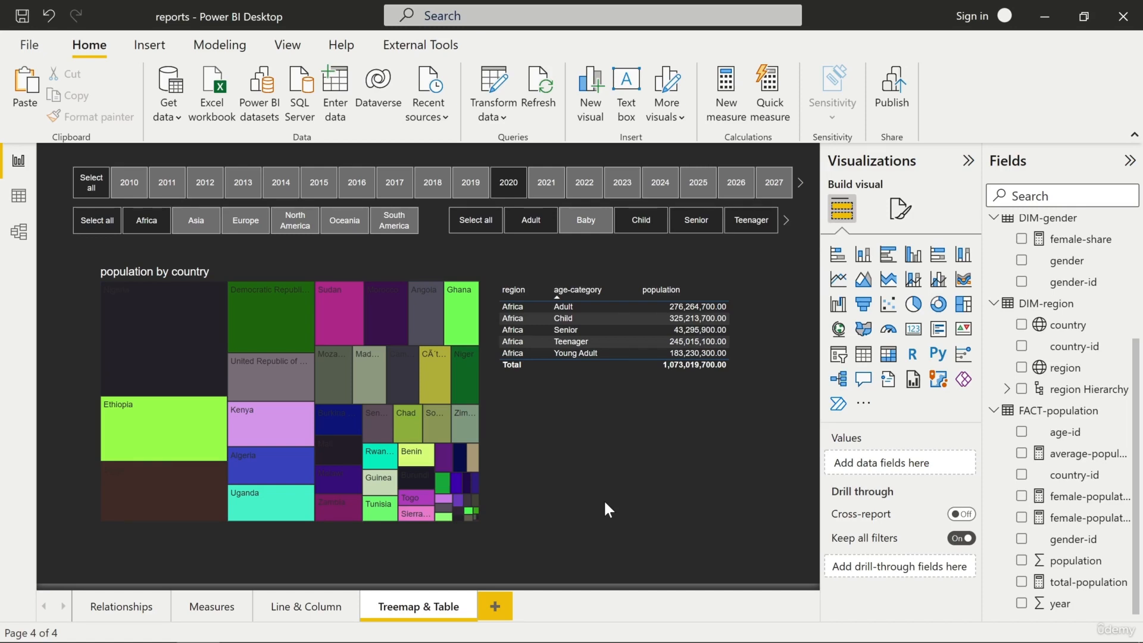
- Add a new report page and paste a copy of the Treemap & Table page's year slicer onto it
{"action": "left_click", "coordinate": [502, 606]}
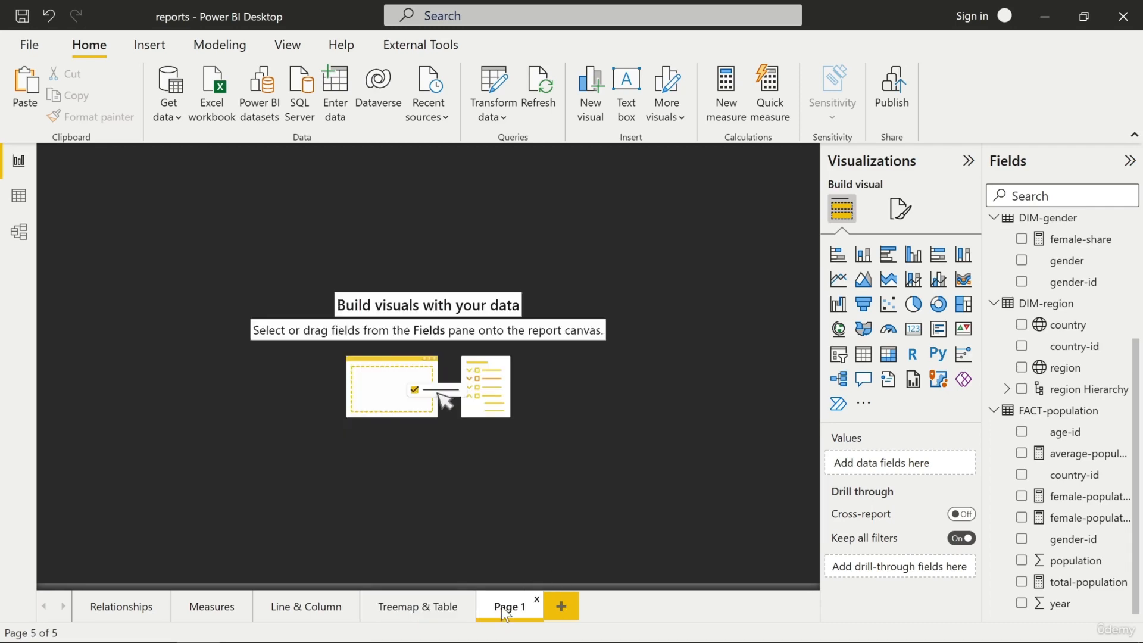
{"action": "left_click", "coordinate": [437, 613]}
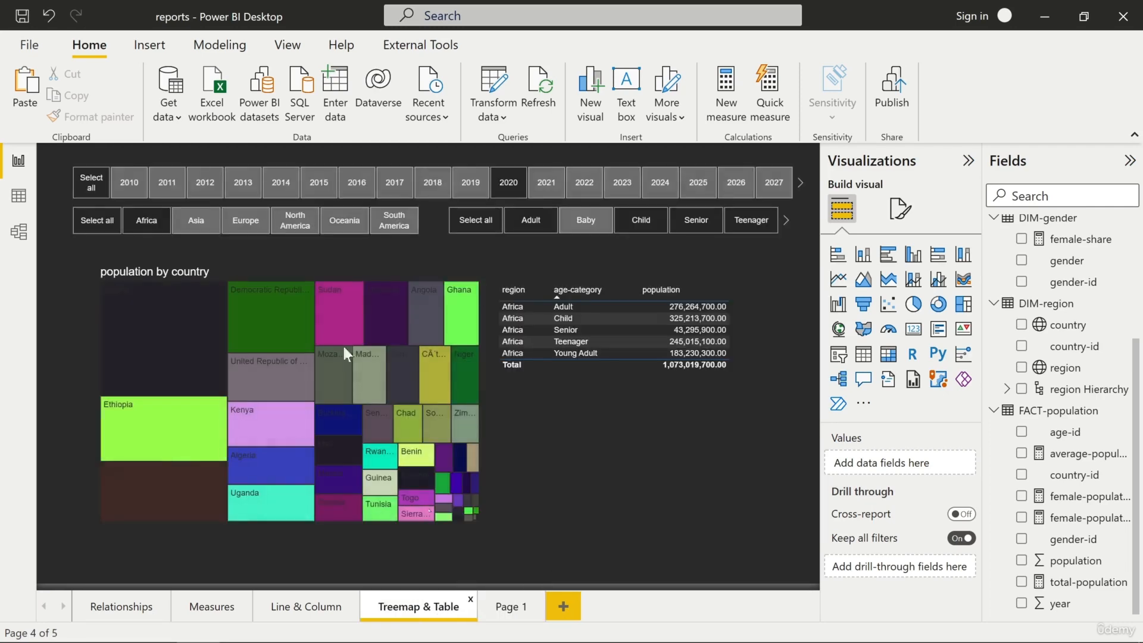
{"action": "right_click", "coordinate": [352, 171]}
{"action": "mouse_move", "coordinate": [480, 244]}
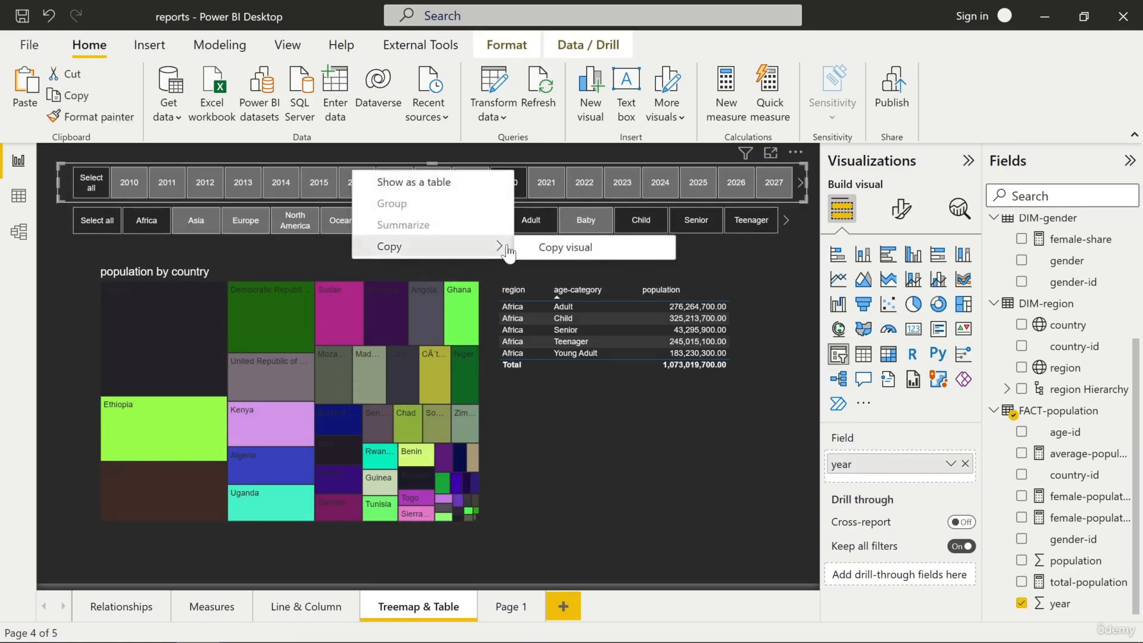
{"action": "left_click", "coordinate": [557, 246]}
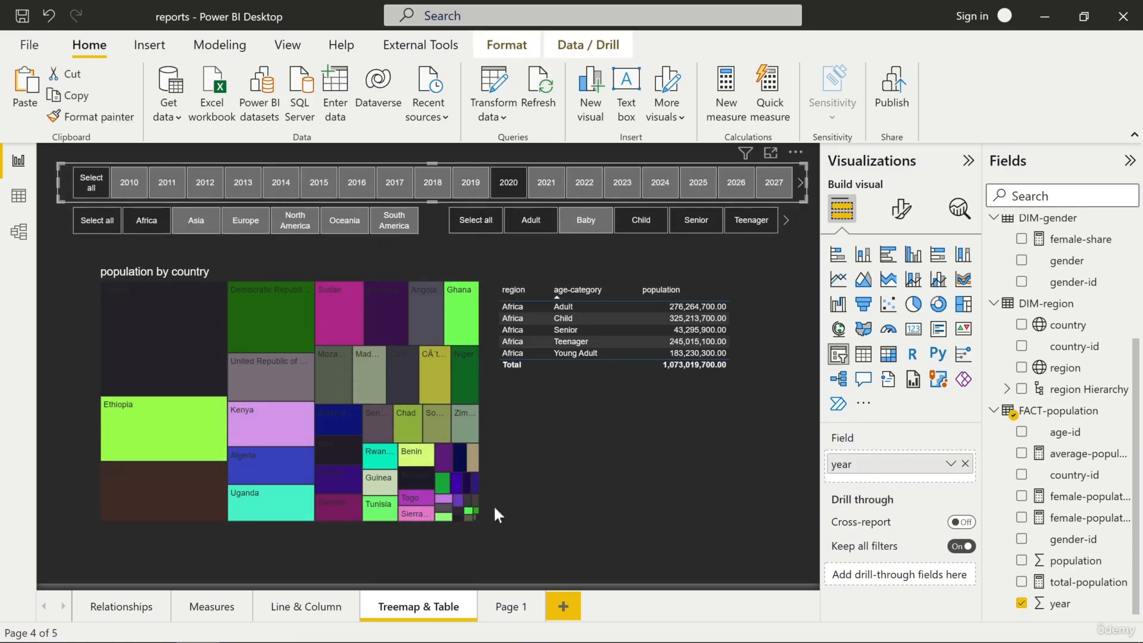
{"action": "left_click", "coordinate": [510, 605]}
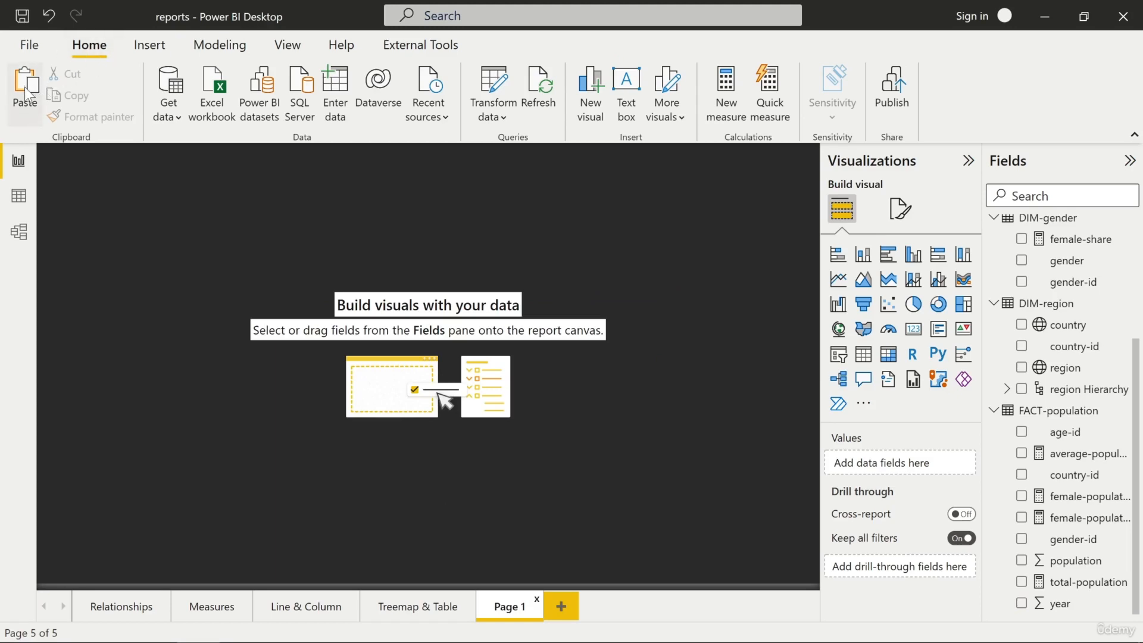
{"action": "left_click", "coordinate": [25, 86]}
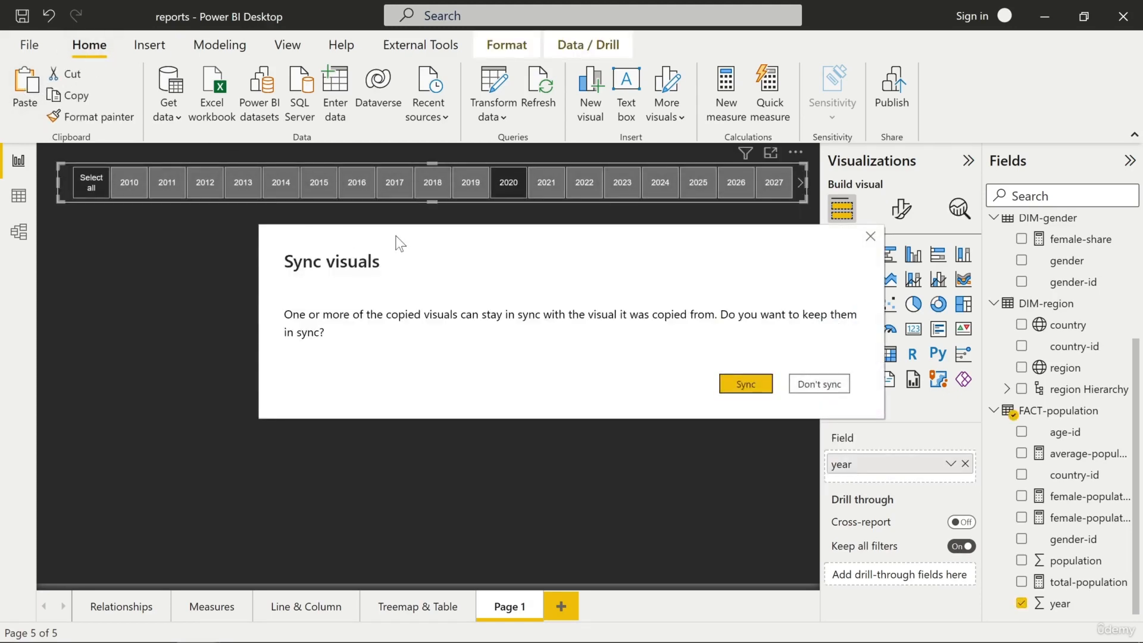